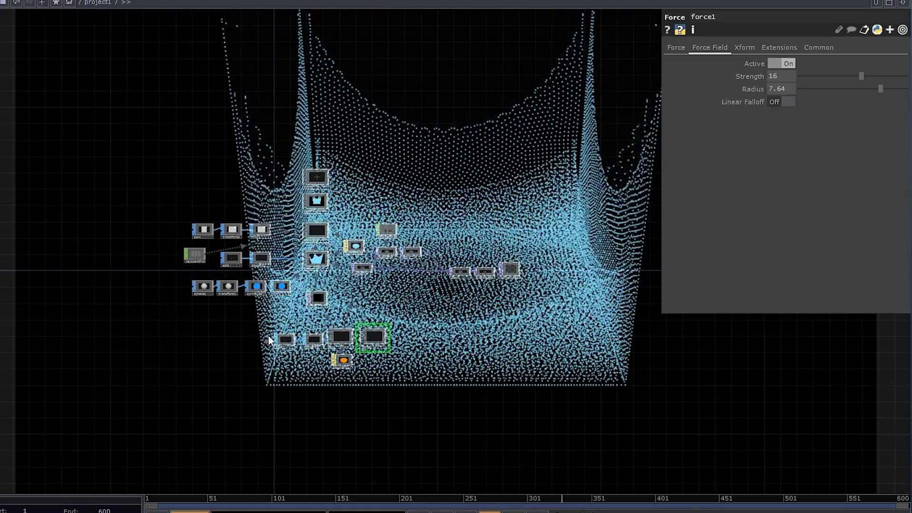
- Delete the lower group of nodes: flex1, add2, convert2, the geometry it feeds, force1 and the orange constant material
{"action": "scroll", "coordinate": [299, 335], "scroll_direction": "up", "scroll_amount": 2}
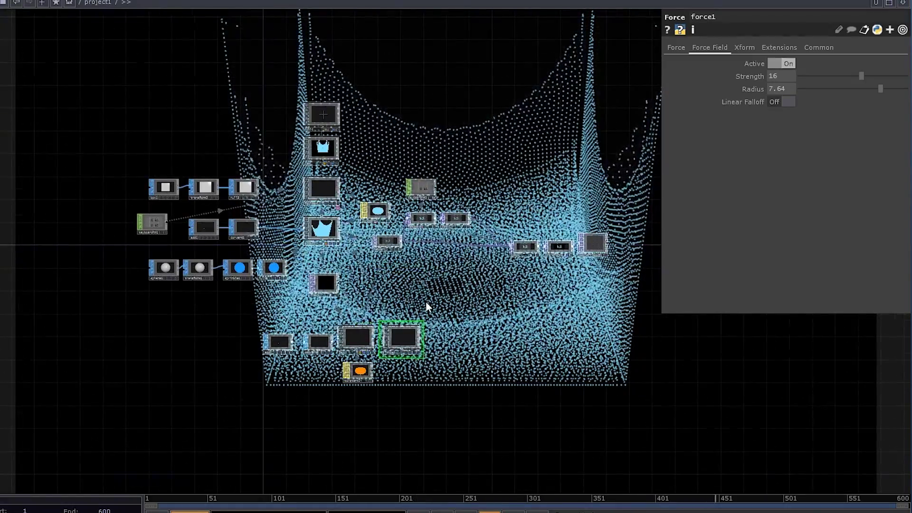
{"action": "left_click_drag", "start_coordinate": [426, 307], "coordinate": [410, 316]}
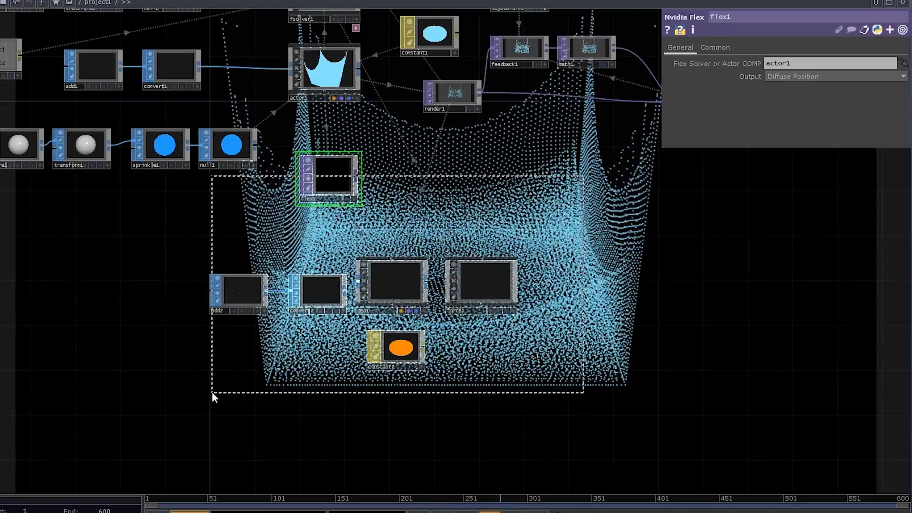
{"action": "left_click_drag", "start_coordinate": [212, 392], "coordinate": [212, 391]}
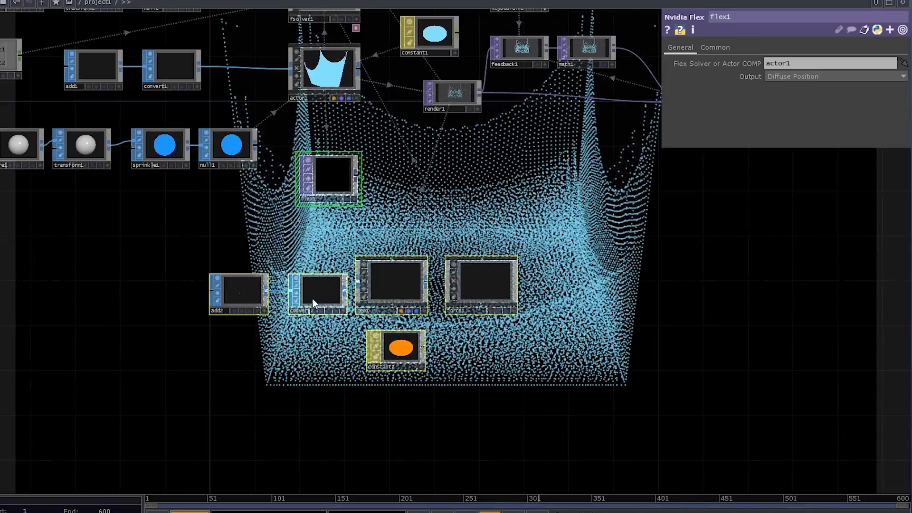
{"action": "key", "text": "Delete"}
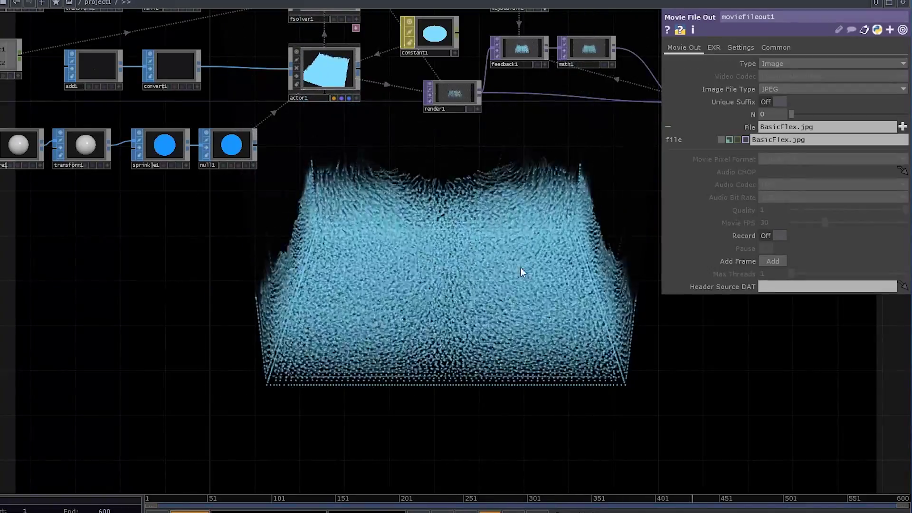
- Add a SOP to CHOP below the sprinkle1 node that reads sprinkle1
{"action": "scroll", "coordinate": [467, 272], "scroll_direction": "down", "scroll_amount": 4}
{"action": "left_click_drag", "start_coordinate": [441, 288], "coordinate": [441, 353]}
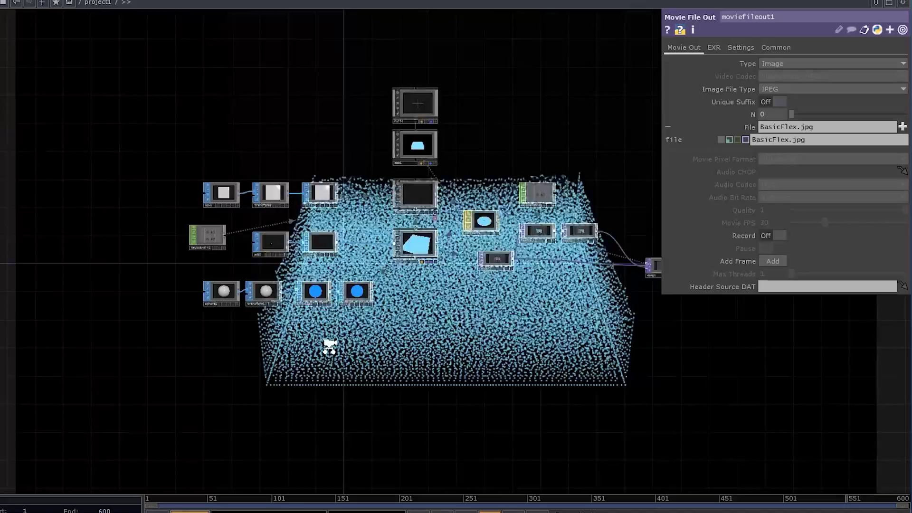
{"action": "scroll", "coordinate": [325, 346], "scroll_direction": "up", "scroll_amount": 6}
{"action": "scroll", "coordinate": [397, 282], "scroll_direction": "down", "scroll_amount": 2}
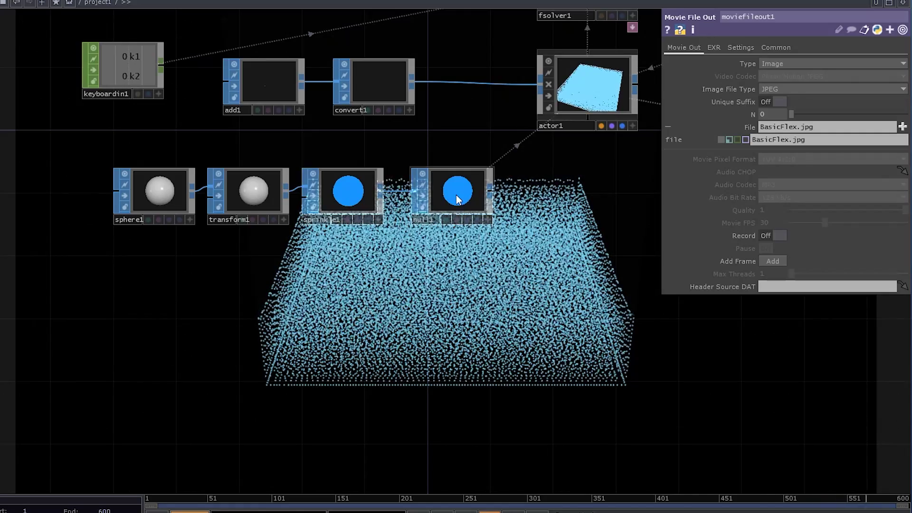
{"action": "right_click", "coordinate": [329, 235]}
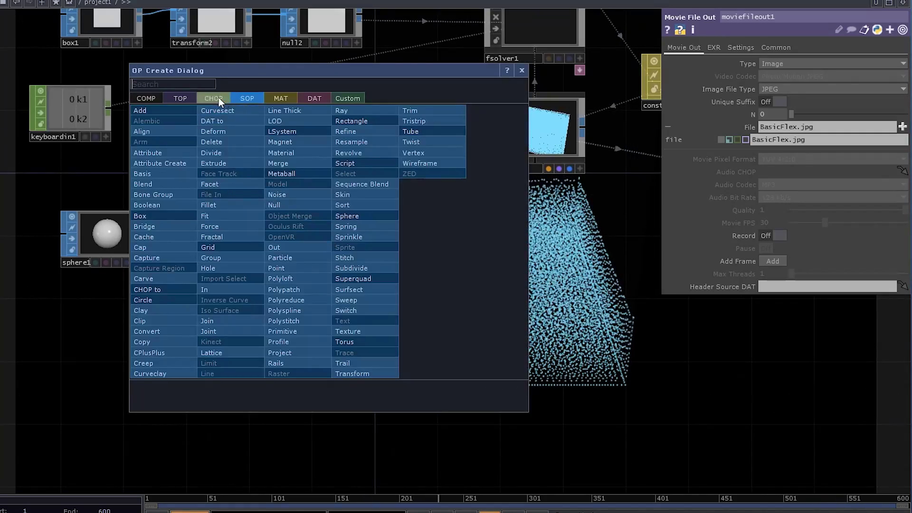
{"action": "left_click", "coordinate": [219, 97]}
{"action": "left_click", "coordinate": [162, 114]}
{"action": "left_click", "coordinate": [371, 318]}
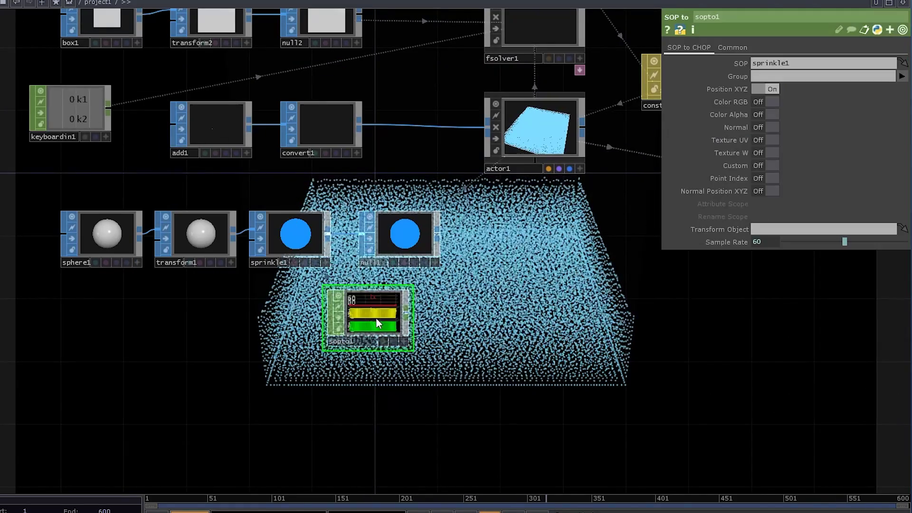
- Add a CHOP to TOP beside sopto1 that reads sopto1
{"action": "right_click", "coordinate": [409, 311]}
{"action": "left_click", "coordinate": [243, 185]}
{"action": "left_click", "coordinate": [472, 318]}
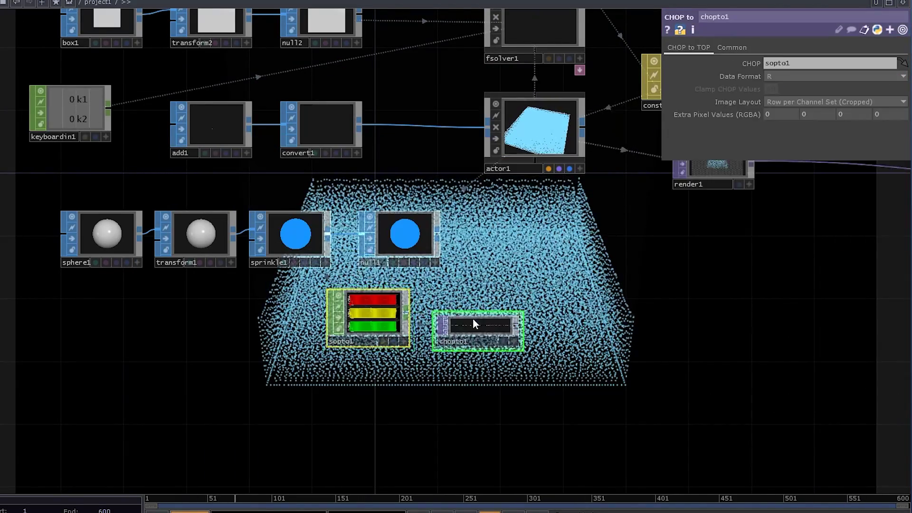
- Set chopto1's data format to RGB, image layout to Fit to Square (Combine Sets) and pixel format to 32-bit float (RGBA)
{"action": "scroll", "coordinate": [472, 318], "scroll_direction": "up", "scroll_amount": 2}
{"action": "left_click", "coordinate": [776, 75]}
{"action": "left_click", "coordinate": [776, 108]}
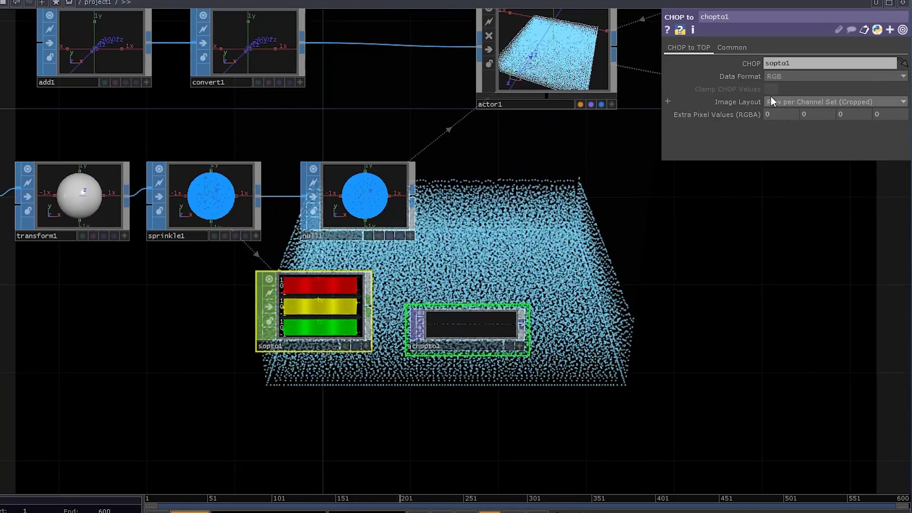
{"action": "left_click", "coordinate": [776, 97]}
{"action": "left_click", "coordinate": [785, 132]}
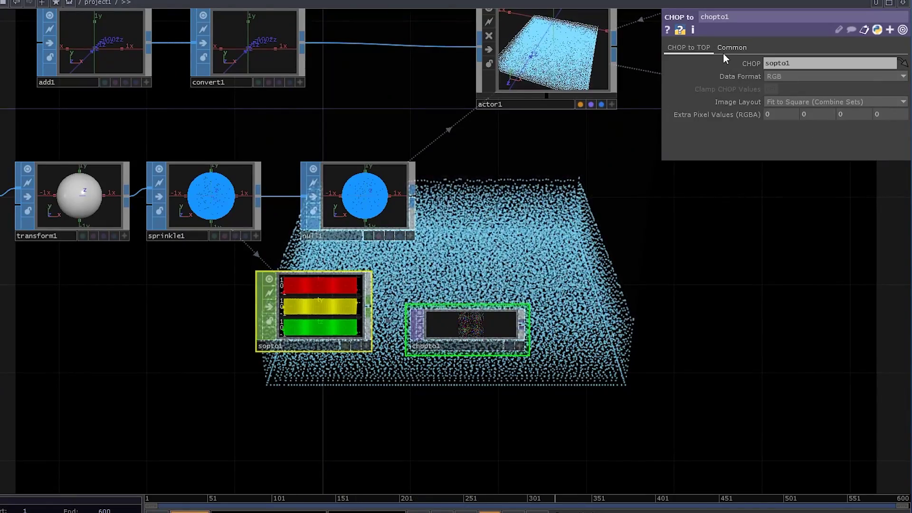
{"action": "left_click", "coordinate": [727, 48]}
{"action": "left_click", "coordinate": [787, 152]}
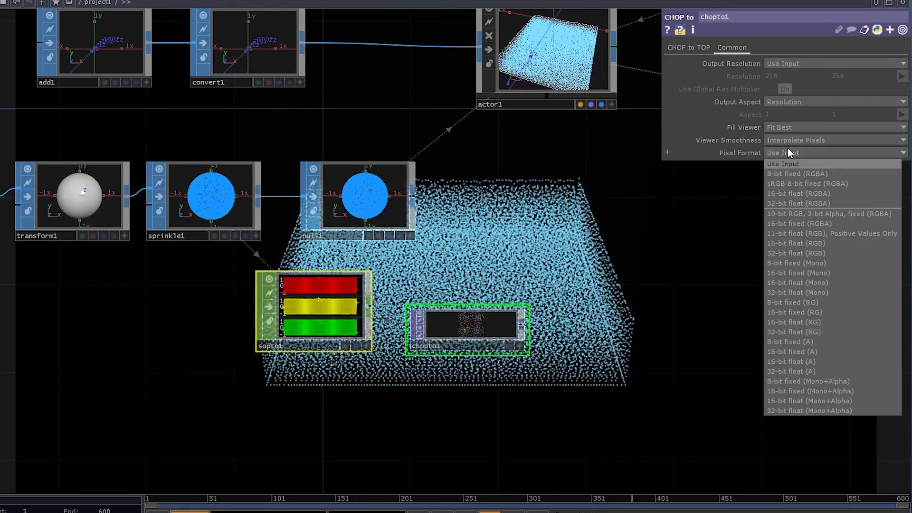
{"action": "left_click", "coordinate": [787, 203]}
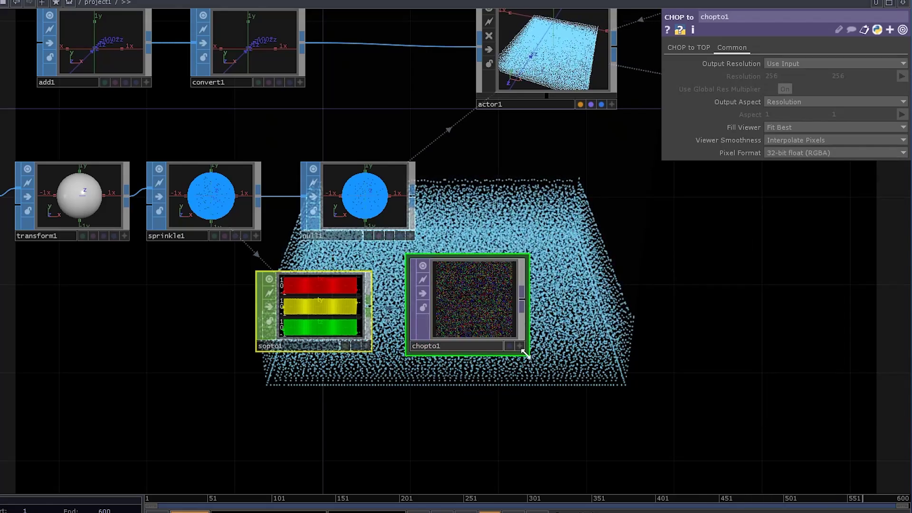
- Delete null1 after sprinkle1 and instance actor1 from chopto1, with Translate X, Y and Z set to r, g and b
{"action": "left_click", "coordinate": [385, 200]}
{"action": "key", "text": "Delete"}
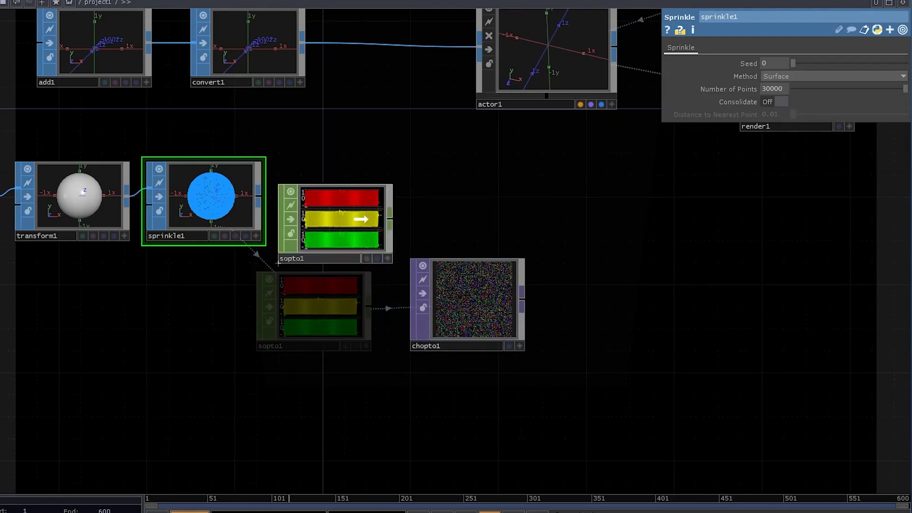
{"action": "left_click", "coordinate": [565, 82]}
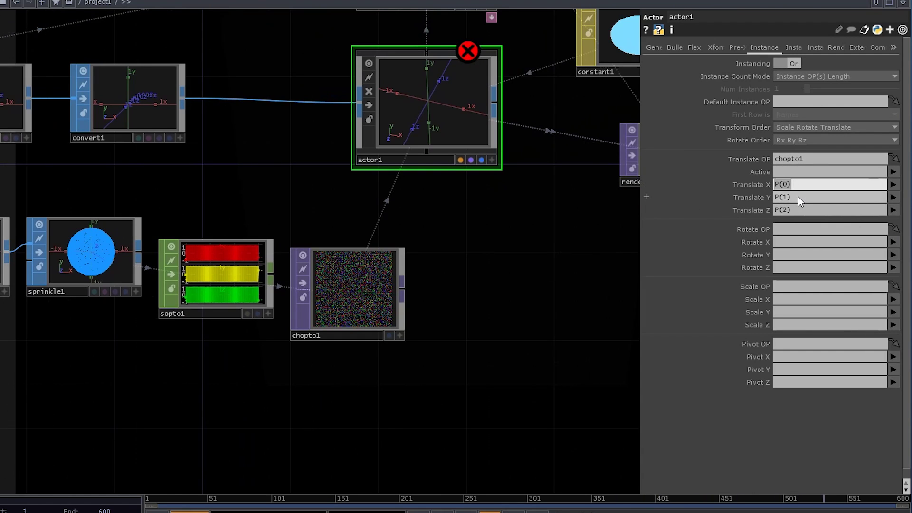
{"action": "type", "text": "r"}
{"action": "key", "text": "Tab"}
{"action": "type", "text": "g"}
{"action": "key", "text": "Tab"}
{"action": "type", "text": "b"}
{"action": "key", "text": "Return"}
{"action": "scroll", "coordinate": [484, 263], "scroll_direction": "down", "scroll_amount": 3}
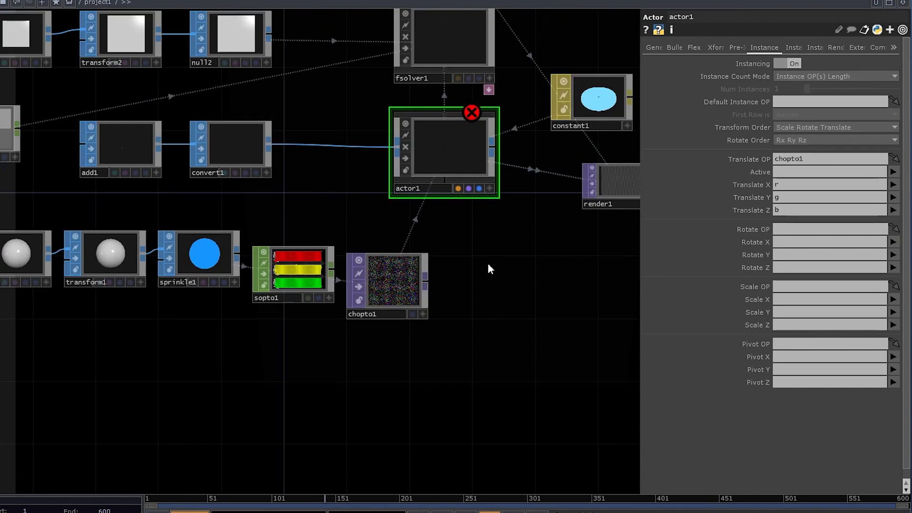
- Line up the sopto1 and chopto1 nodes with the sprinkle1 row
{"action": "scroll", "coordinate": [489, 270], "scroll_direction": "down", "scroll_amount": 2}
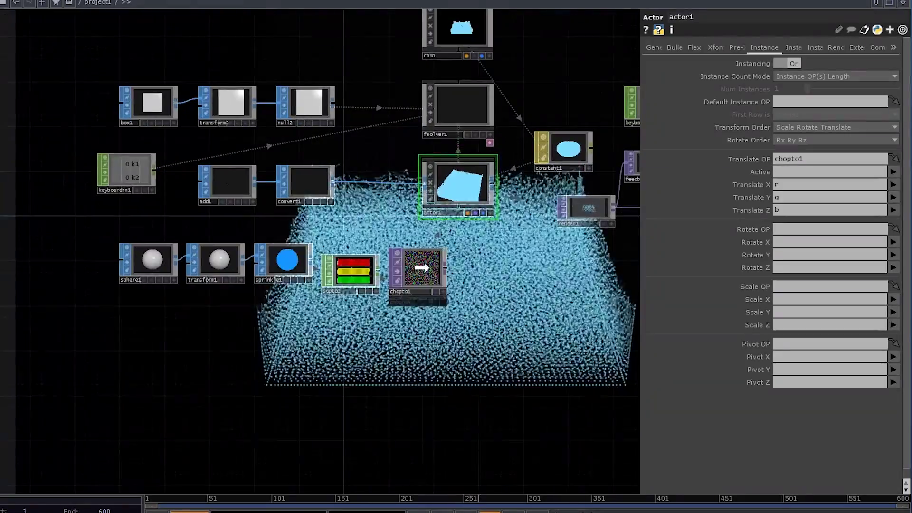
{"action": "left_click_drag", "start_coordinate": [422, 267], "coordinate": [421, 267]}
{"action": "left_click_drag", "start_coordinate": [352, 274], "coordinate": [353, 263]}
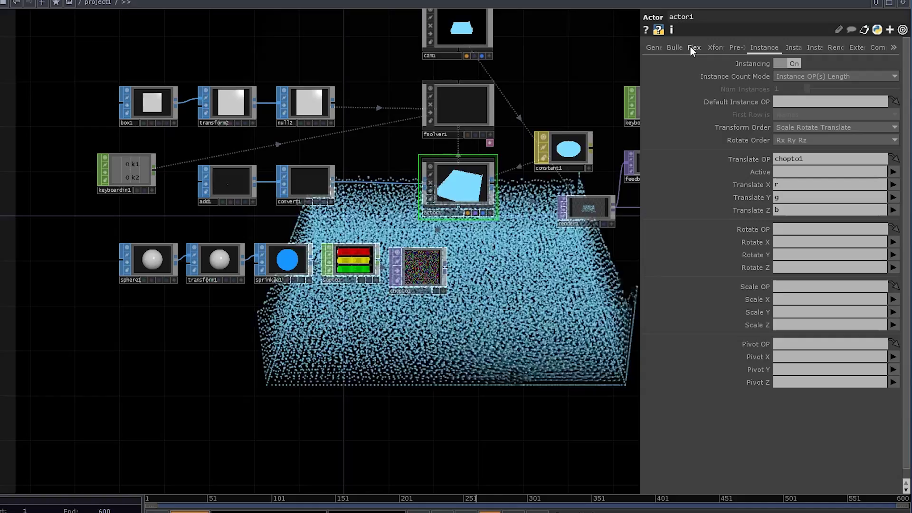
- Open actor1's Flex parameters and add a Noise TOP below the sprinkle1 row
{"action": "left_click", "coordinate": [692, 47]}
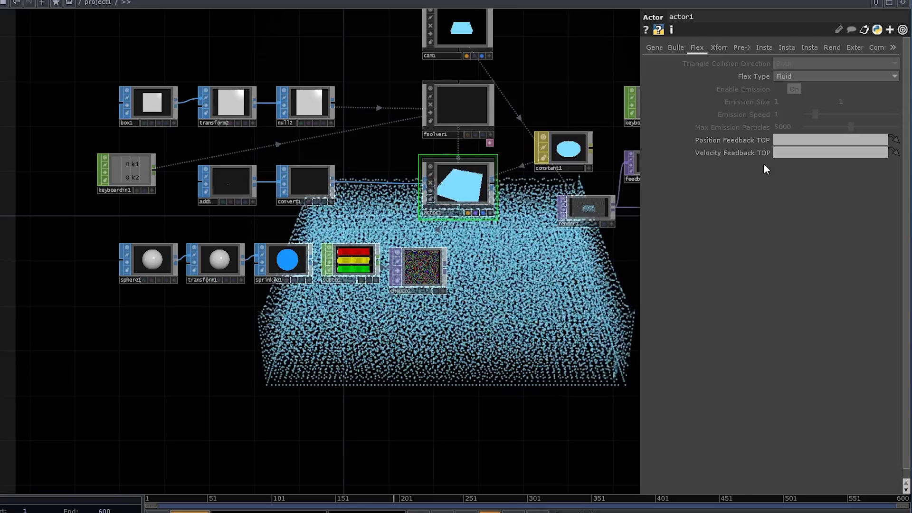
{"action": "left_click_drag", "start_coordinate": [533, 286], "coordinate": [550, 224]}
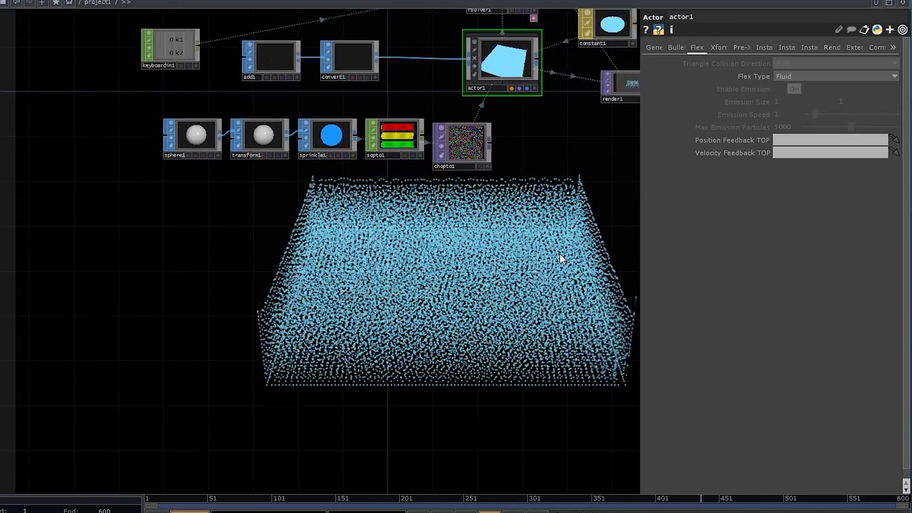
{"action": "scroll", "coordinate": [406, 294], "scroll_direction": "down", "scroll_amount": 2}
{"action": "scroll", "coordinate": [386, 253], "scroll_direction": "up", "scroll_amount": 2}
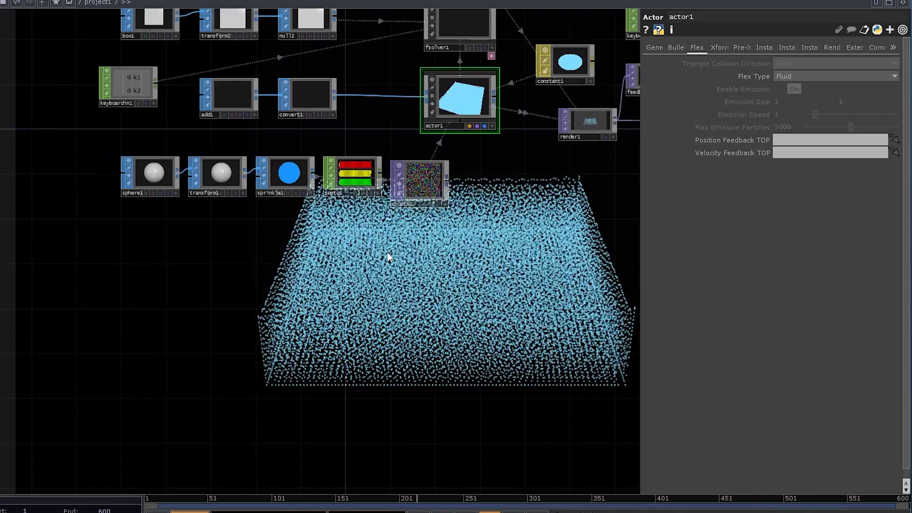
{"action": "key", "text": "Tab"}
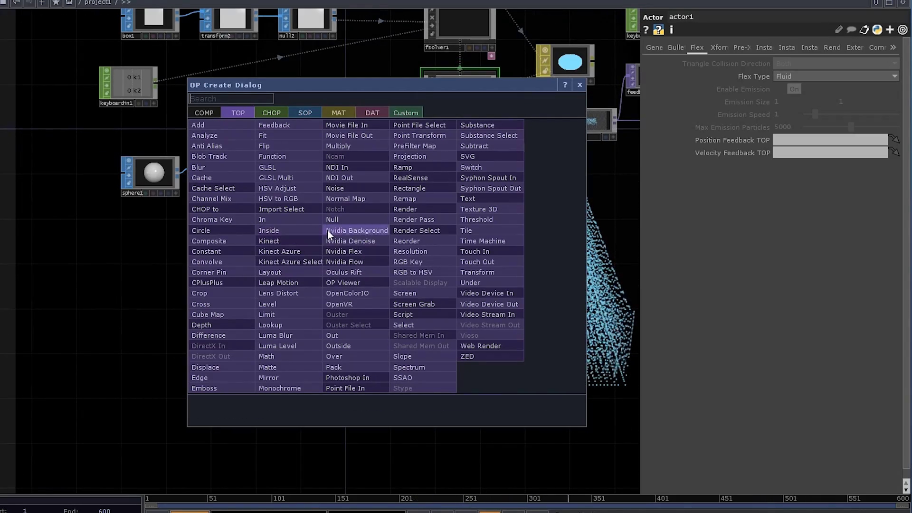
{"action": "left_click", "coordinate": [338, 189]}
{"action": "left_click", "coordinate": [304, 258]}
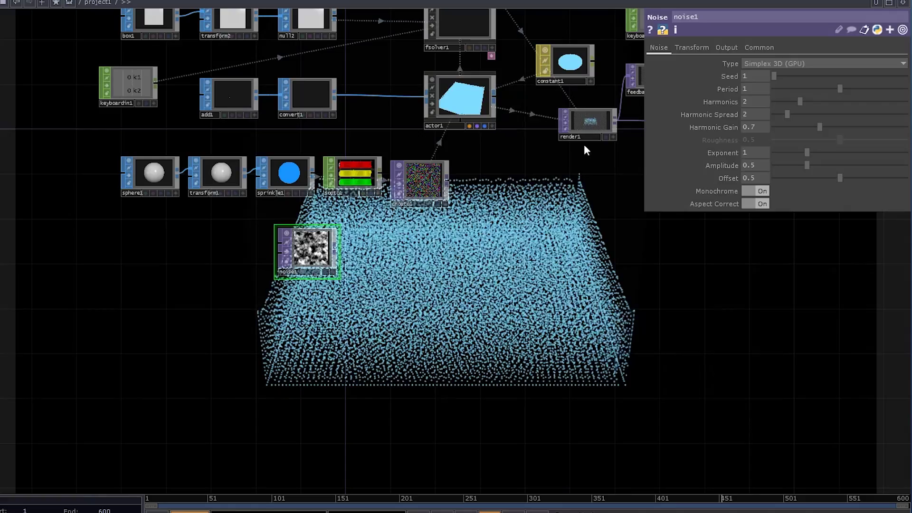
- Set noise1's resolution to the expressions op('chopto1').width and op('chopto1').height
{"action": "scroll", "coordinate": [399, 198], "scroll_direction": "up", "scroll_amount": 3}
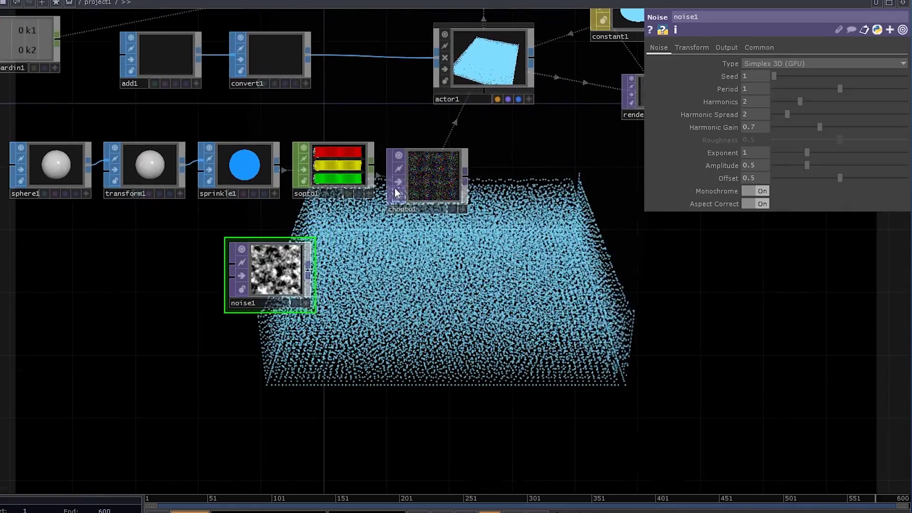
{"action": "scroll", "coordinate": [437, 181], "scroll_direction": "up", "scroll_amount": 2}
{"action": "left_click", "coordinate": [439, 182]}
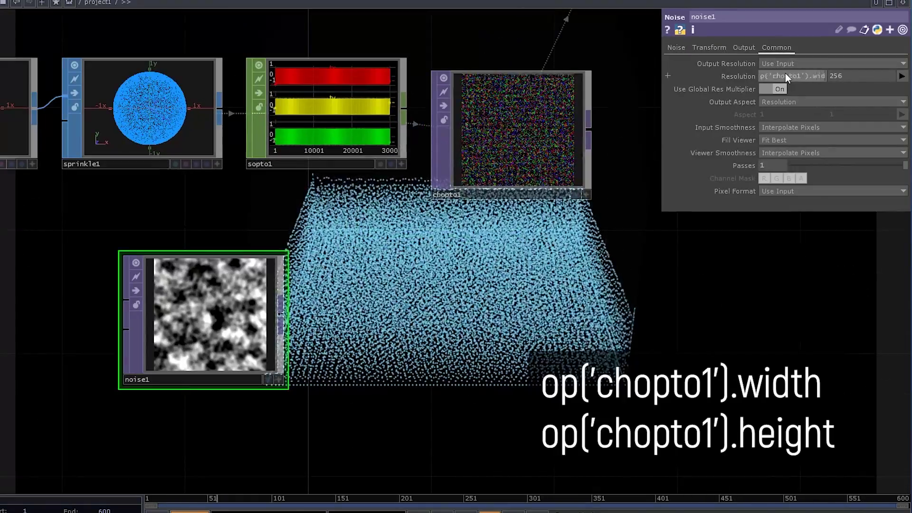
{"action": "type", "text": "th"}
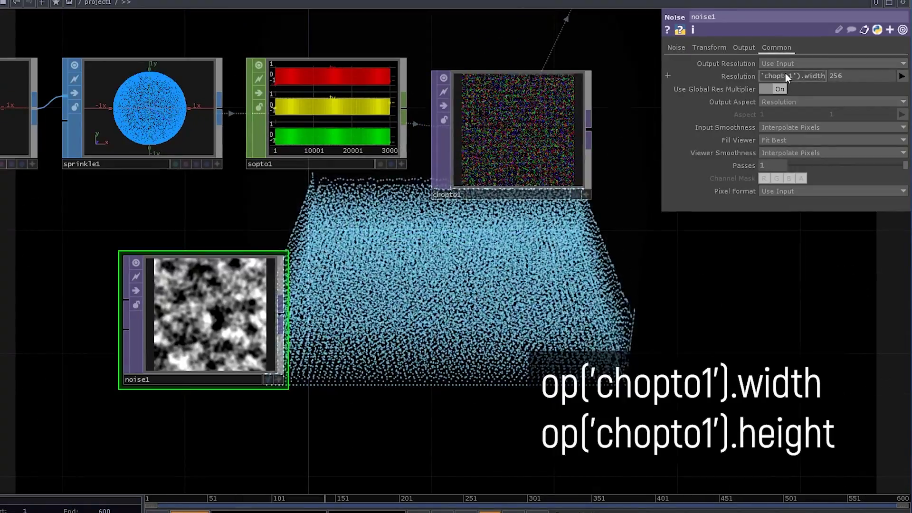
{"action": "key", "text": "Tab"}
{"action": "type", "text": "op('chopto1').height"}
{"action": "key", "text": "Return"}
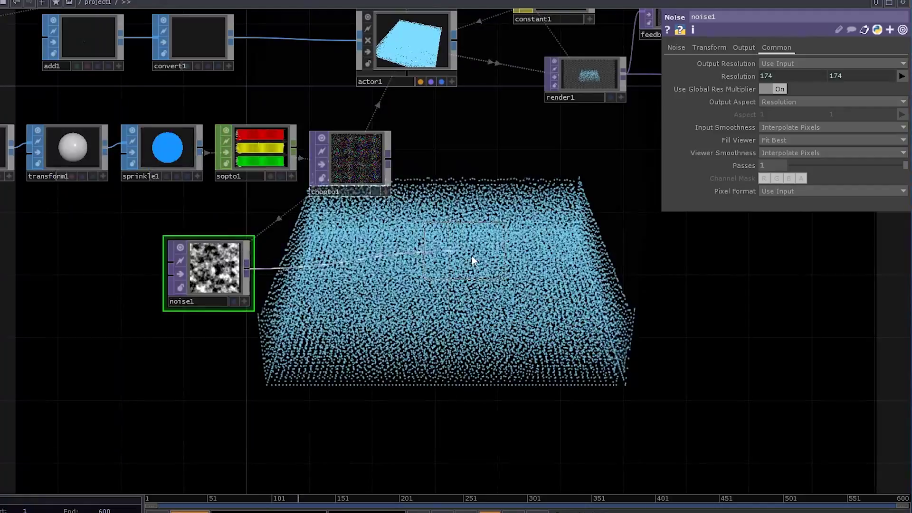
- Connect a Null TOP after noise1 and turn off Monochrome in noise1
{"action": "left_click", "coordinate": [504, 265]}
{"action": "scroll", "coordinate": [376, 143], "scroll_direction": "down", "scroll_amount": 2}
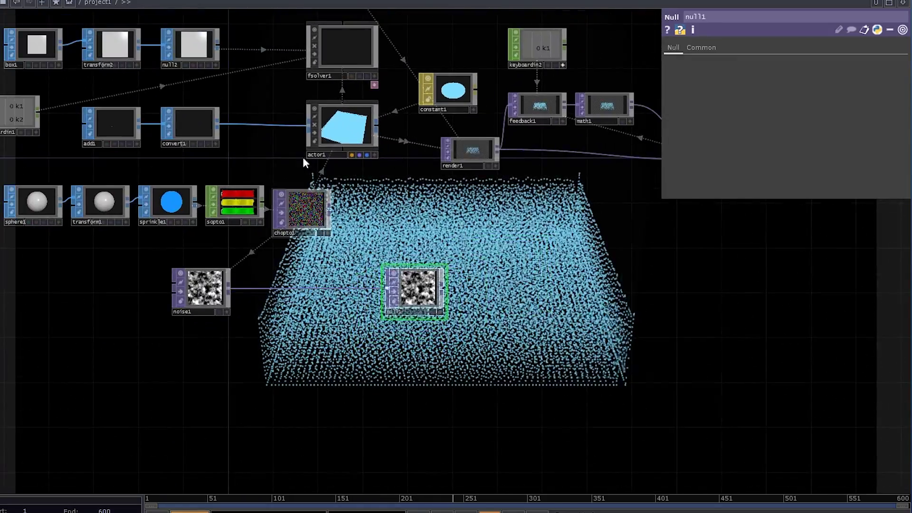
{"action": "left_click", "coordinate": [204, 296]}
- Assign null1 as actor1's Velocity Feedback TOP and inspect the actor's warning details
{"action": "left_click", "coordinate": [332, 126]}
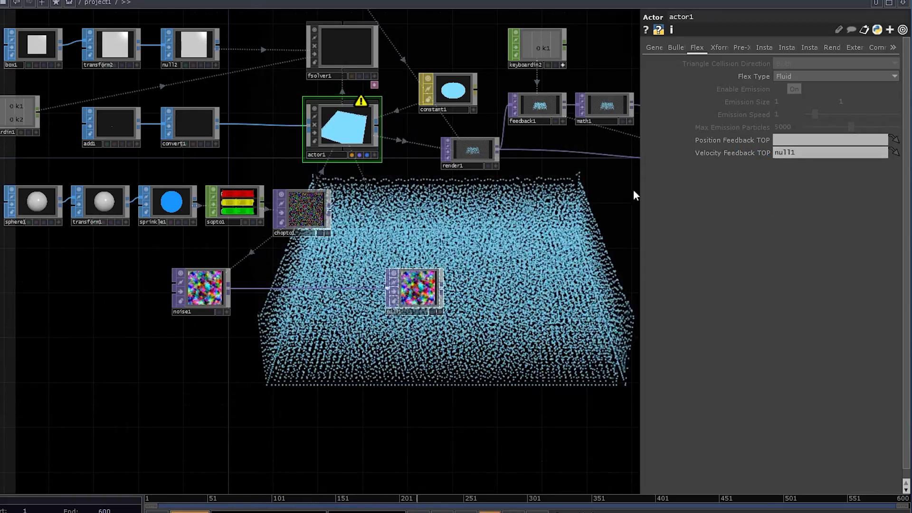
{"action": "middle_click", "coordinate": [424, 49]}
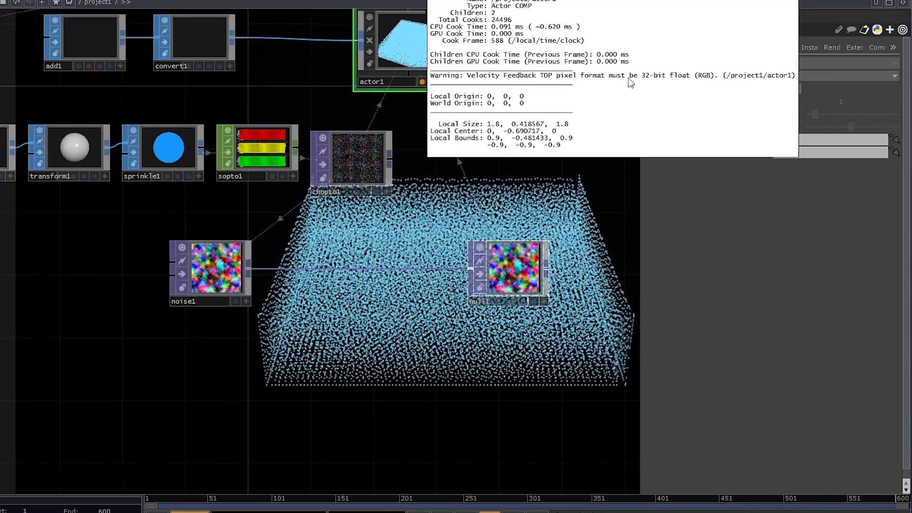
- Set noise1's pixel format to 32-bit float (RGB)
{"action": "left_click", "coordinate": [213, 269]}
{"action": "left_click", "coordinate": [758, 47]}
{"action": "left_click", "coordinate": [788, 190]}
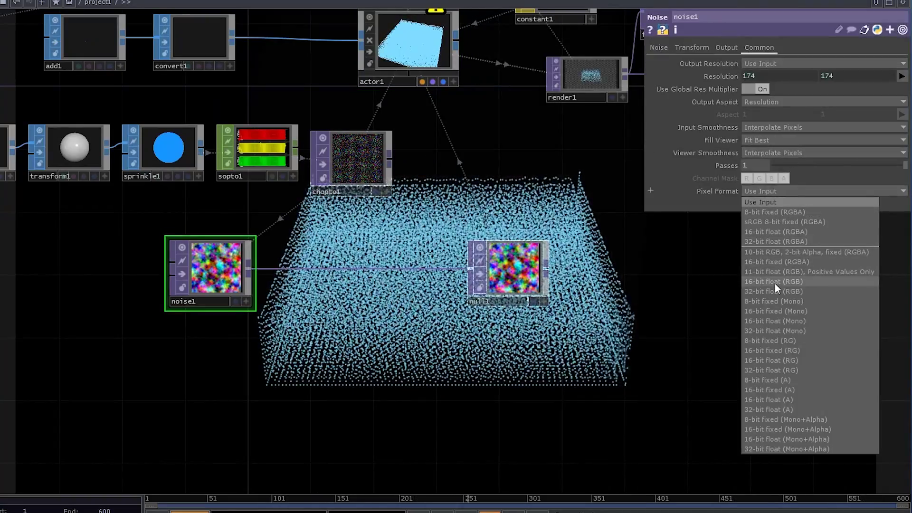
{"action": "left_click", "coordinate": [780, 290]}
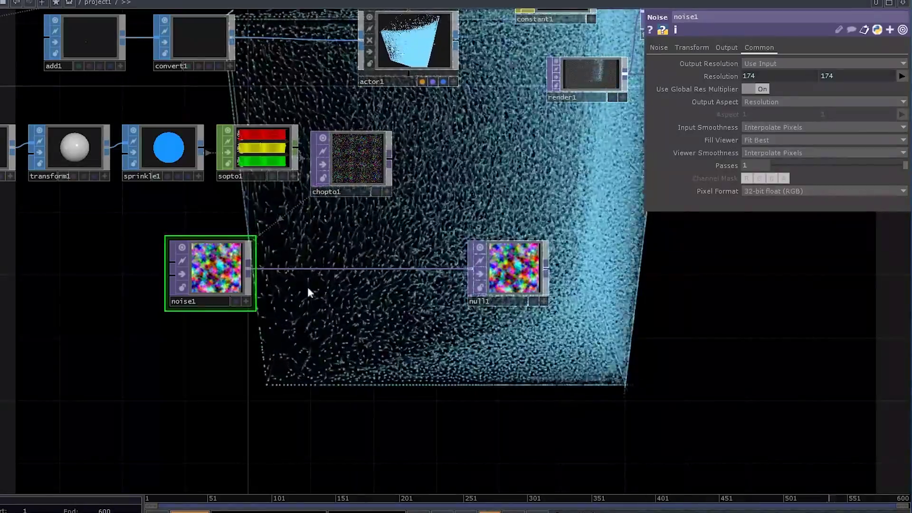
- Set noise1's Offset to 0
{"action": "left_click", "coordinate": [659, 48]}
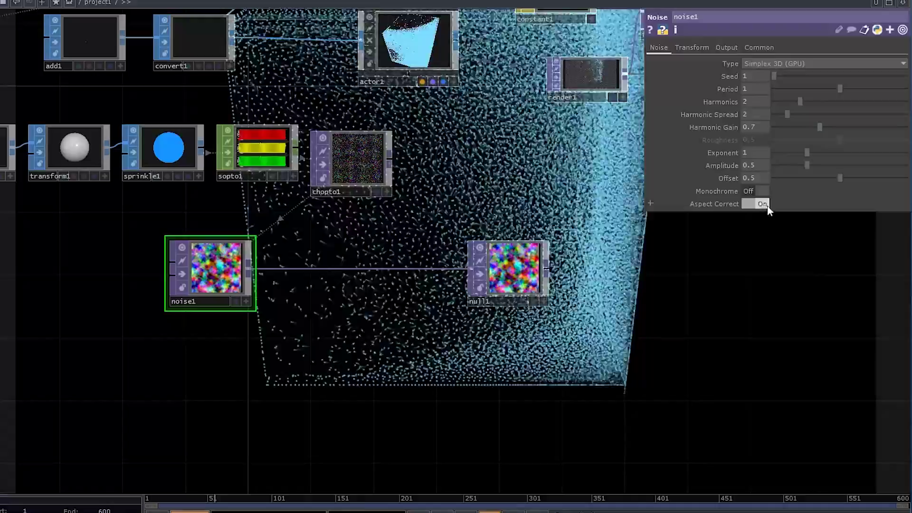
{"action": "left_click_drag", "start_coordinate": [835, 178], "coordinate": [732, 178]}
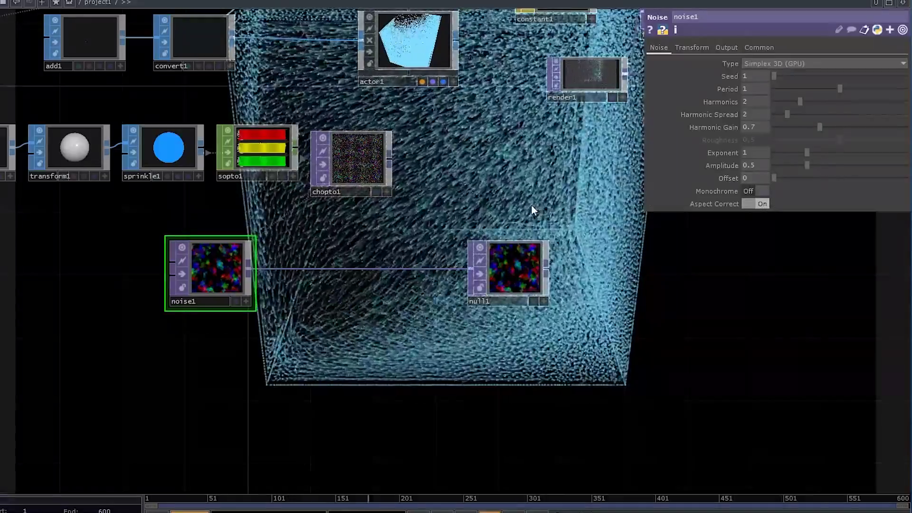
{"action": "left_click_drag", "start_coordinate": [583, 197], "coordinate": [559, 267]}
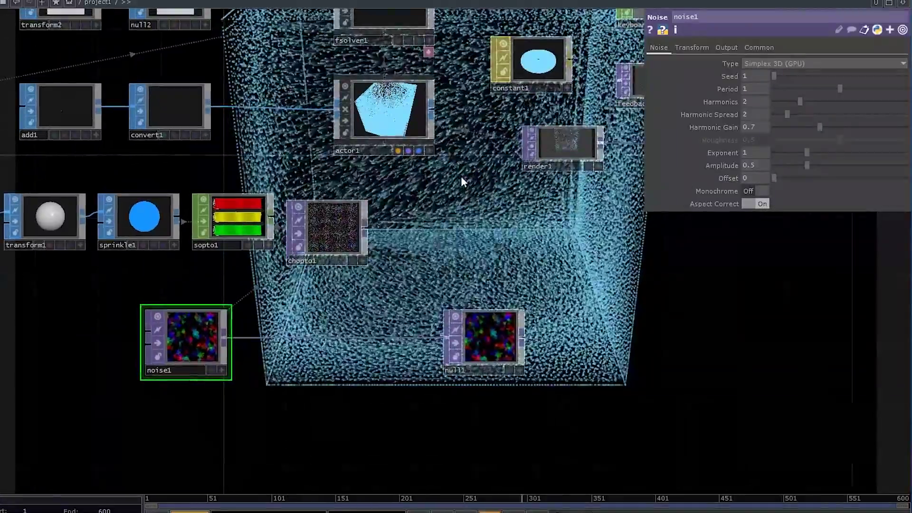
- Set noise1's Amplitude to 1.249 and add an Nvidia Flex TOP above noise1
{"action": "scroll", "coordinate": [463, 181], "scroll_direction": "down", "scroll_amount": 3}
{"action": "key", "text": "Tab"}
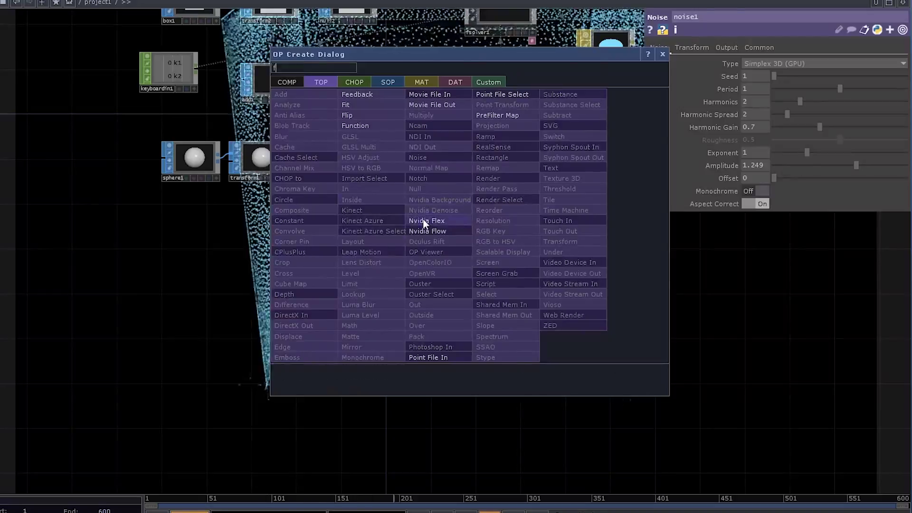
{"action": "left_click", "coordinate": [424, 223]}
{"action": "left_click", "coordinate": [296, 259]}
- Reference actor1 in the Nvidia Flex TOP and set its Output to Velocity
{"action": "scroll", "coordinate": [296, 259], "scroll_direction": "up", "scroll_amount": 3}
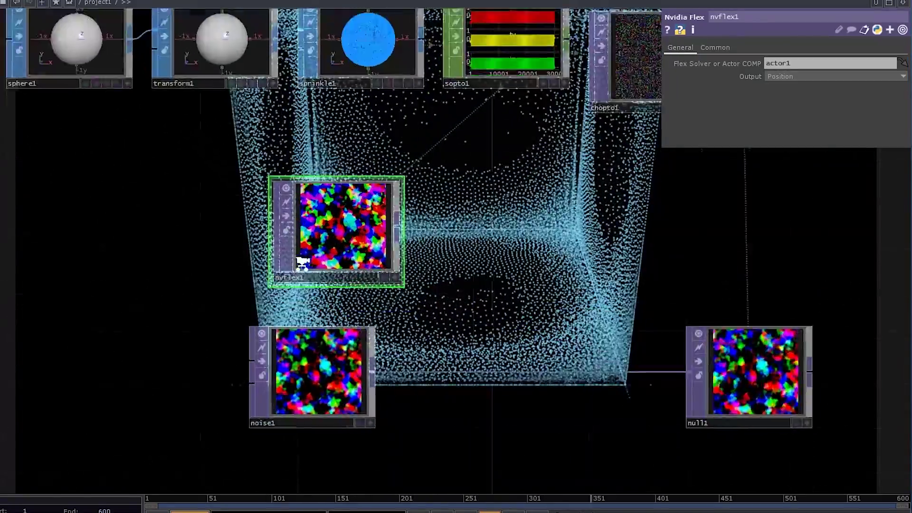
{"action": "scroll", "coordinate": [302, 263], "scroll_direction": "up", "scroll_amount": 2}
{"action": "left_click", "coordinate": [780, 79]}
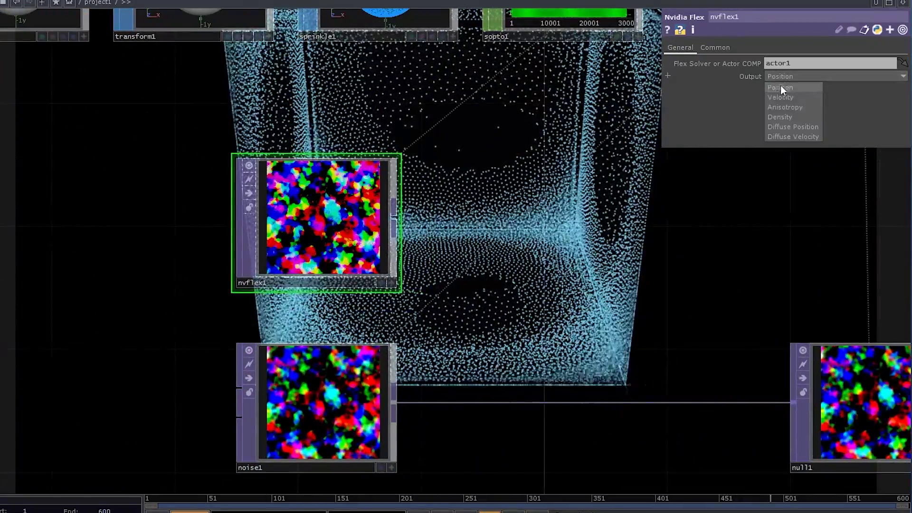
{"action": "left_click", "coordinate": [788, 98]}
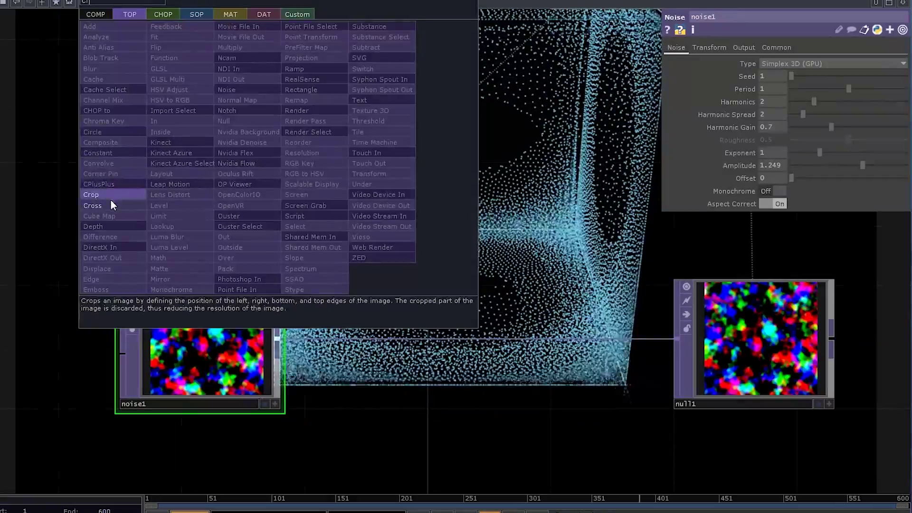
- Add a Cross TOP that blends nvflex1 with noise1 and connect its output to null1
{"action": "left_click", "coordinate": [111, 202]}
{"action": "left_click", "coordinate": [453, 223]}
{"action": "left_click", "coordinate": [358, 227]}
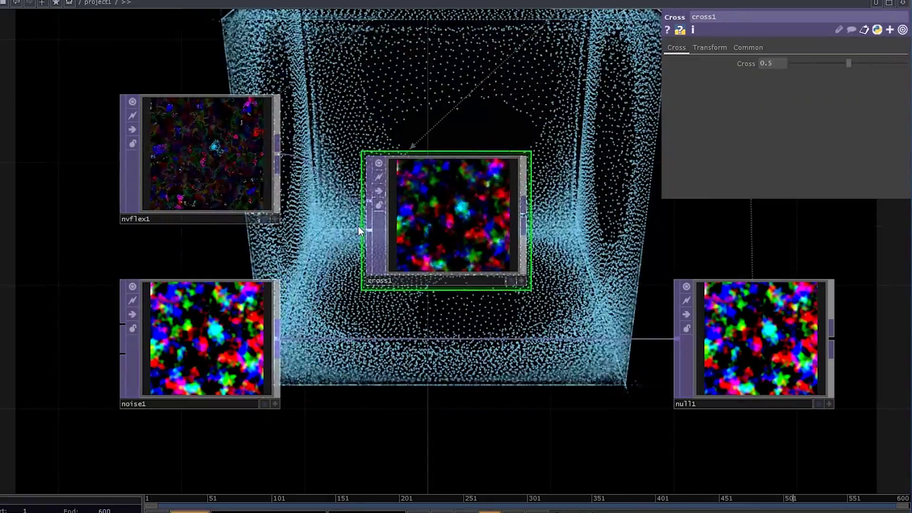
{"action": "left_click", "coordinate": [675, 338]}
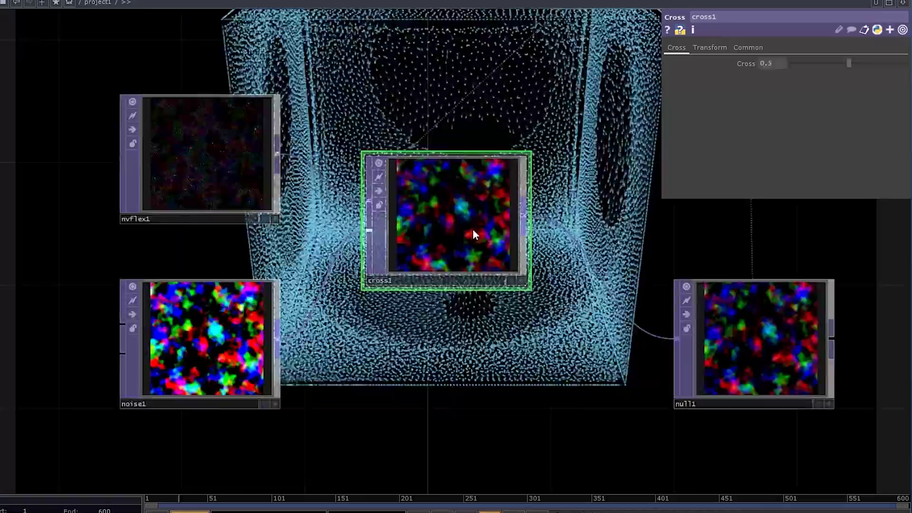
- Tune cross1's blend, entering a Cross value of 0.5, and set noise1's Period to 0.52
{"action": "type", "text": ".5"}
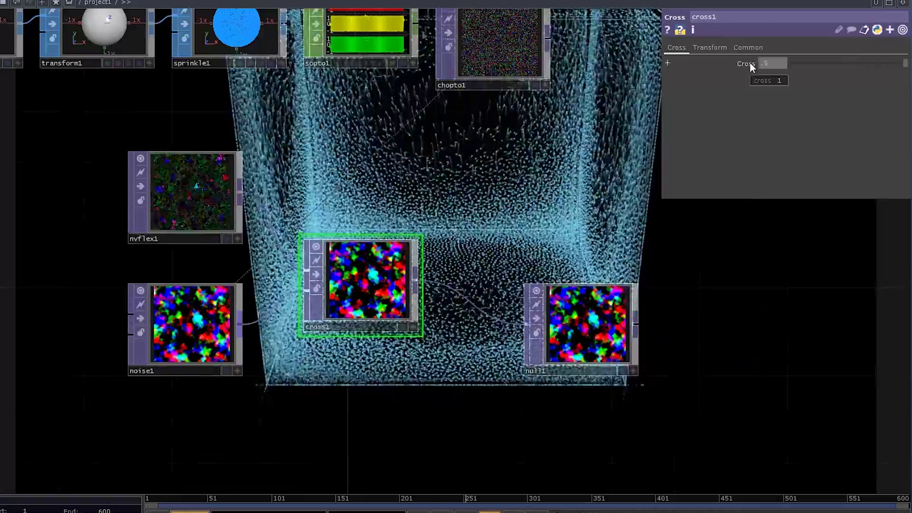
{"action": "key", "text": "Return"}
{"action": "left_click_drag", "start_coordinate": [531, 207], "coordinate": [502, 179]}
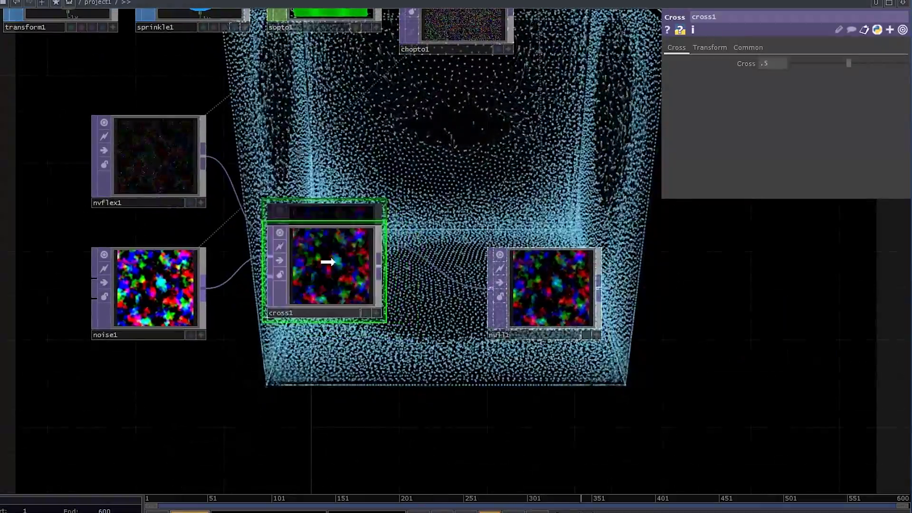
{"action": "left_click_drag", "start_coordinate": [326, 261], "coordinate": [348, 283]}
{"action": "left_click_drag", "start_coordinate": [849, 63], "coordinate": [768, 64]}
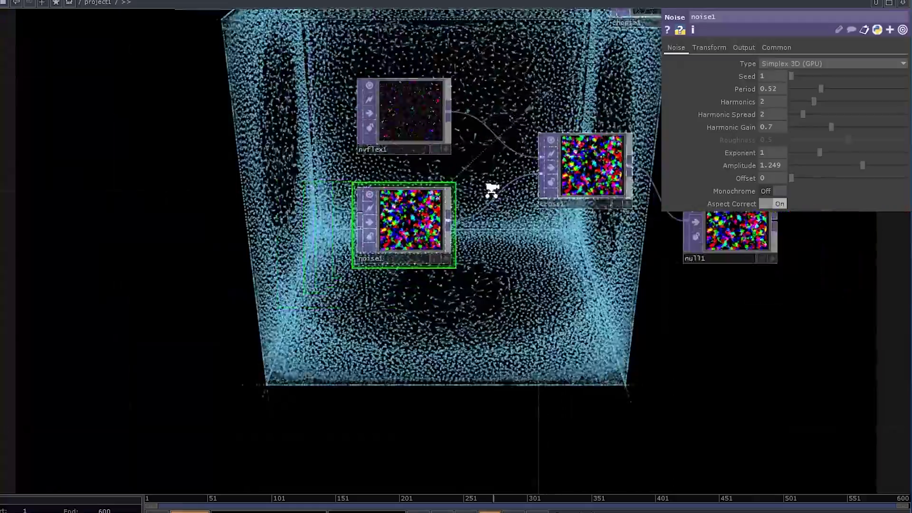
- Duplicate nvflex1 and place the copy beside noise1 on its input side
{"action": "scroll", "coordinate": [393, 209], "scroll_direction": "down", "scroll_amount": 1}
{"action": "left_click_drag", "start_coordinate": [658, 110], "coordinate": [440, 180]}
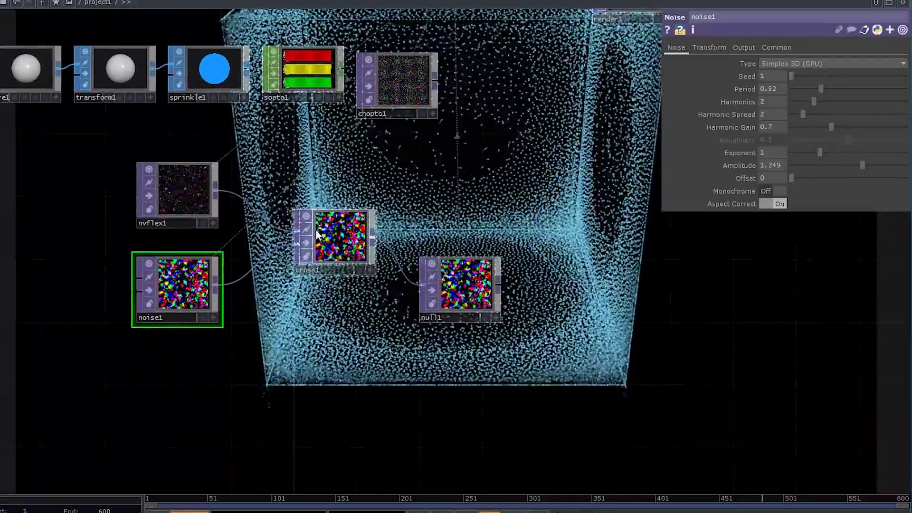
{"action": "scroll", "coordinate": [100, 285], "scroll_direction": "up", "scroll_amount": 2}
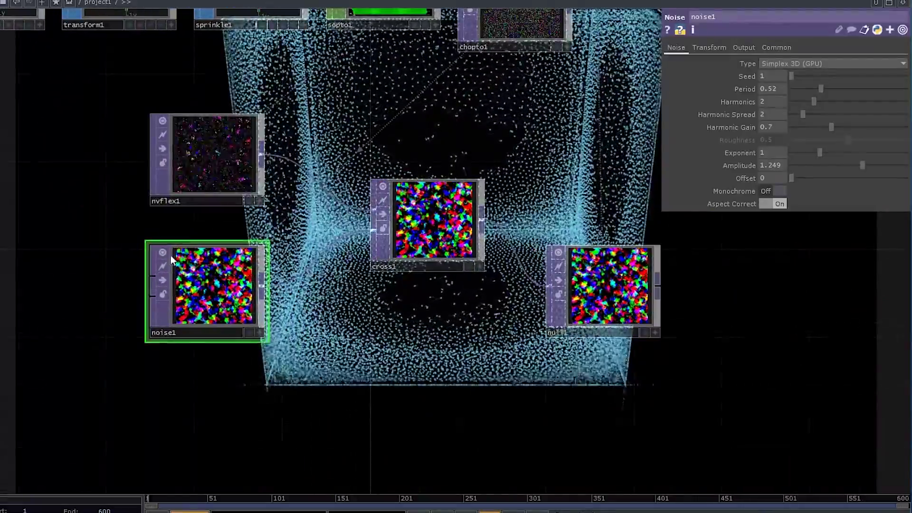
{"action": "scroll", "coordinate": [171, 223], "scroll_direction": "up", "scroll_amount": 4}
{"action": "left_click_drag", "start_coordinate": [149, 251], "coordinate": [208, 228]}
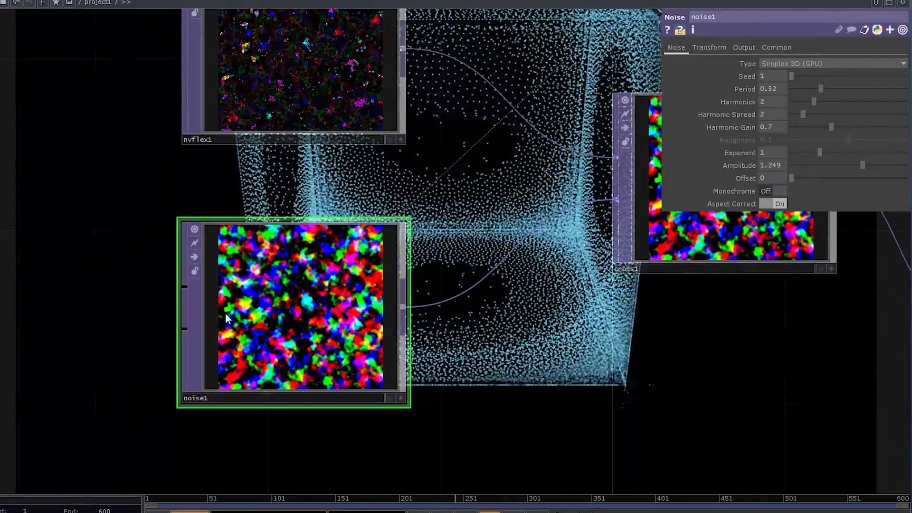
{"action": "scroll", "coordinate": [444, 285], "scroll_direction": "down", "scroll_amount": 5}
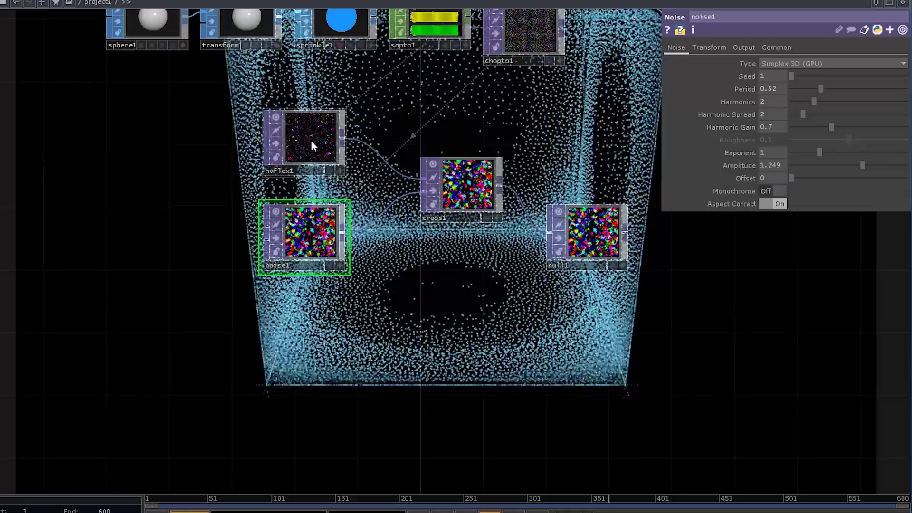
{"action": "left_click", "coordinate": [311, 141]}
{"action": "key", "text": "ctrl+c"}
{"action": "key", "text": "ctrl+v"}
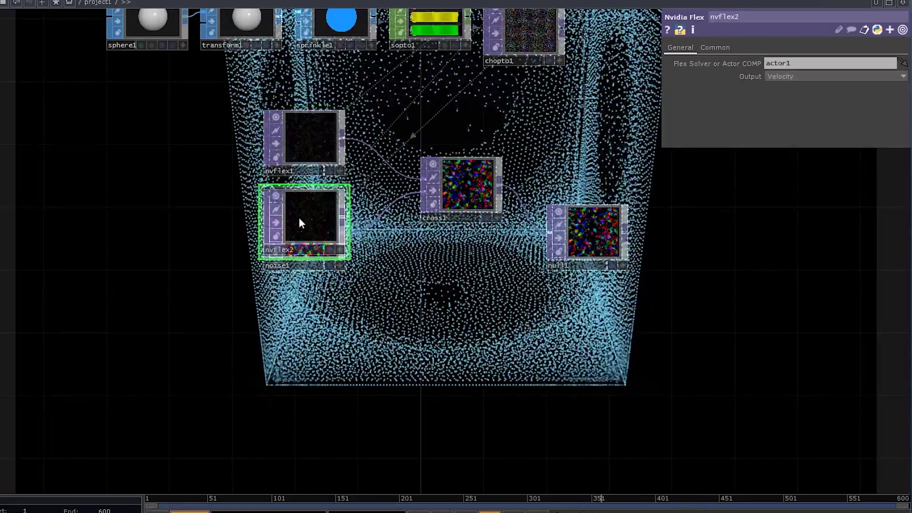
{"action": "left_click_drag", "start_coordinate": [299, 224], "coordinate": [173, 208]}
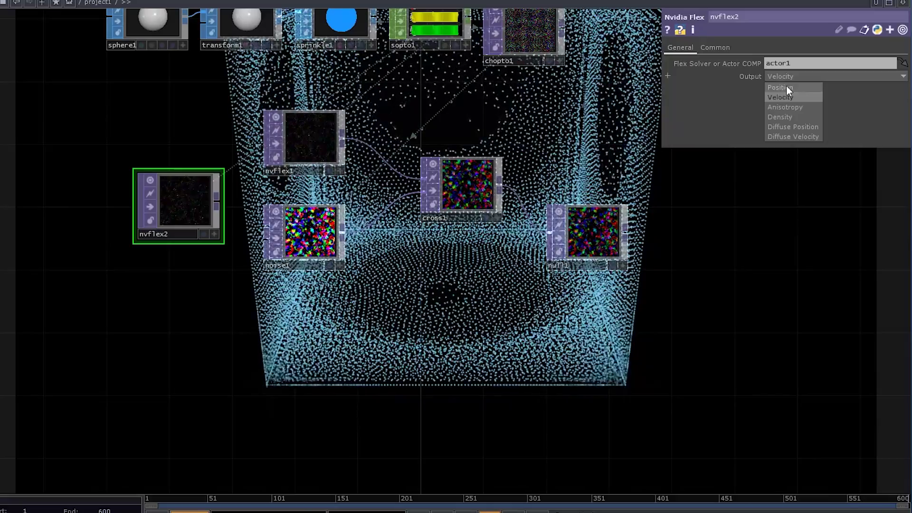
- Set nvflex2's Output to Position and connect it to noise1
{"action": "left_click", "coordinate": [785, 88]}
{"action": "scroll", "coordinate": [167, 217], "scroll_direction": "up", "scroll_amount": 3}
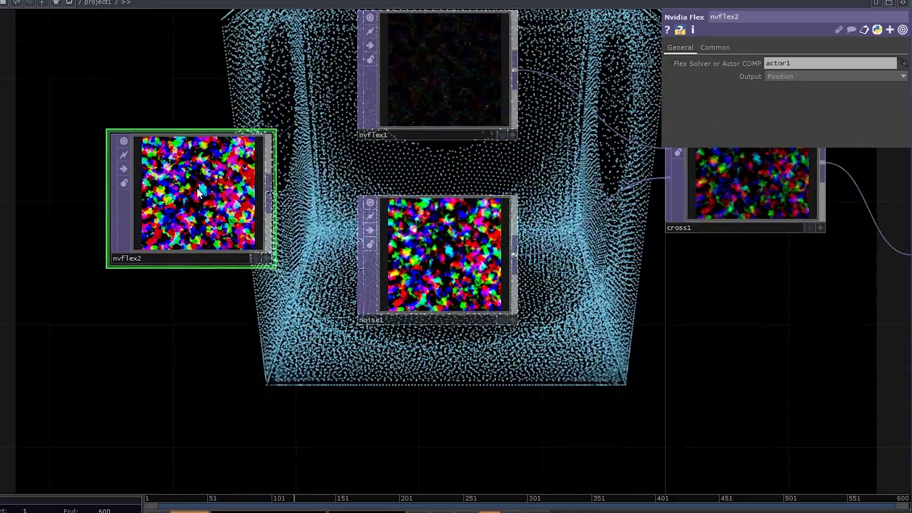
{"action": "middle_click", "coordinate": [268, 204]}
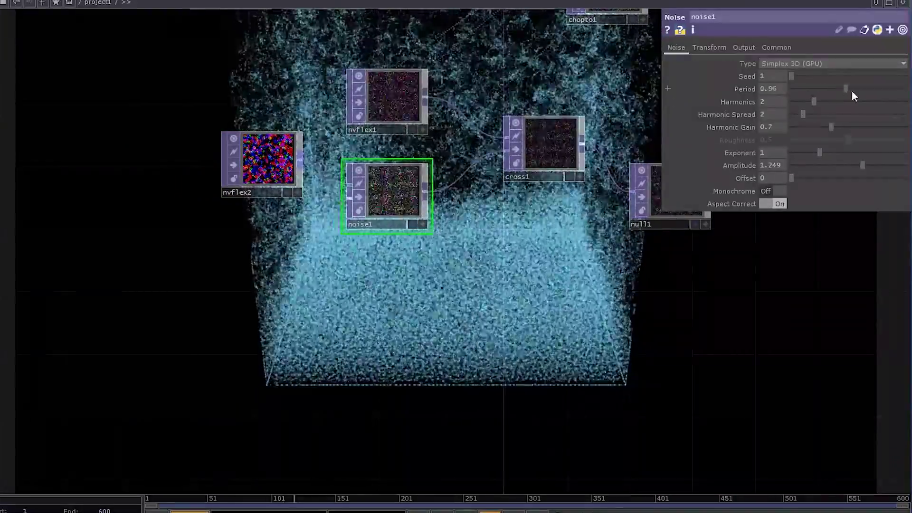
- Adjust noise1's Y Translate and configure it as Perlin 3D (GPU) with Period 1.33, Harmonics 0 and Amplitude 1.4
{"action": "left_click_drag", "start_coordinate": [851, 91], "coordinate": [908, 91]}
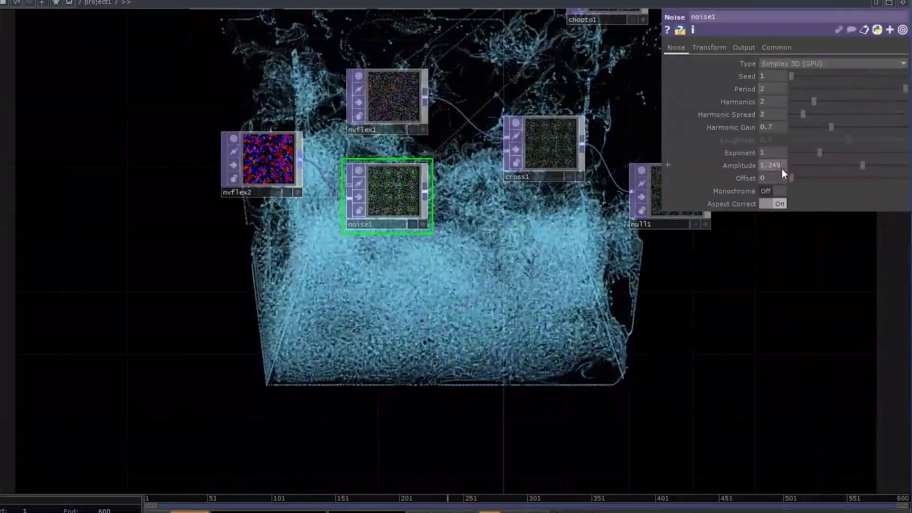
{"action": "left_click_drag", "start_coordinate": [818, 89], "coordinate": [818, 68]}
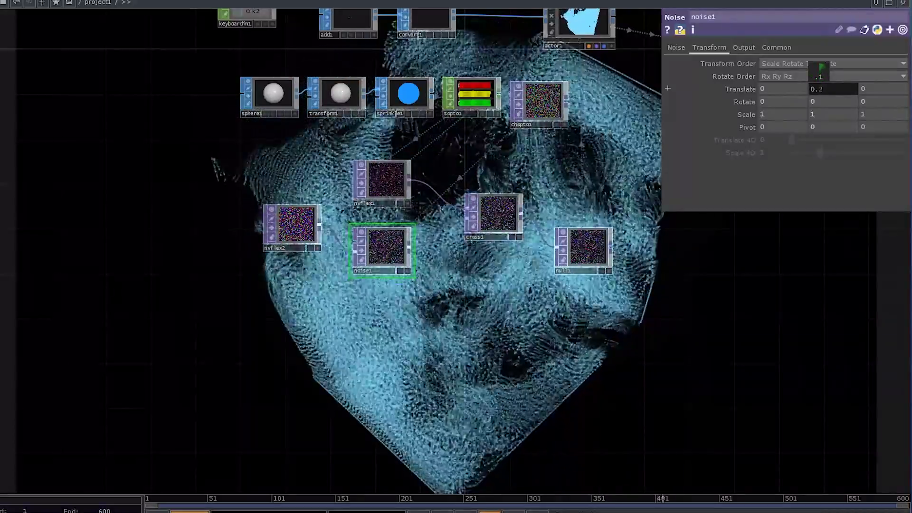
{"action": "left_click", "coordinate": [678, 47]}
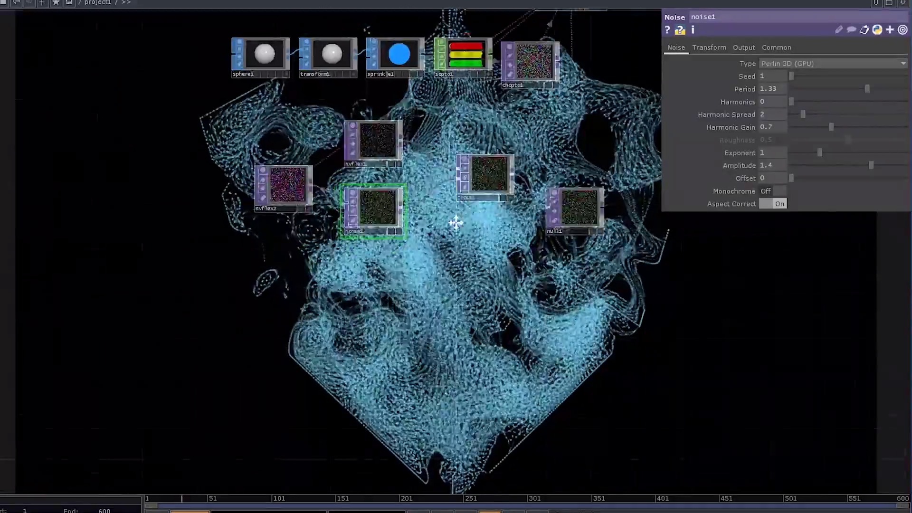
- Open actor1's Flex parameters and add a Select TOP named ini_pos for the initial particle positions
{"action": "left_click_drag", "start_coordinate": [455, 222], "coordinate": [429, 171]}
{"action": "left_click_drag", "start_coordinate": [493, 206], "coordinate": [356, 370]}
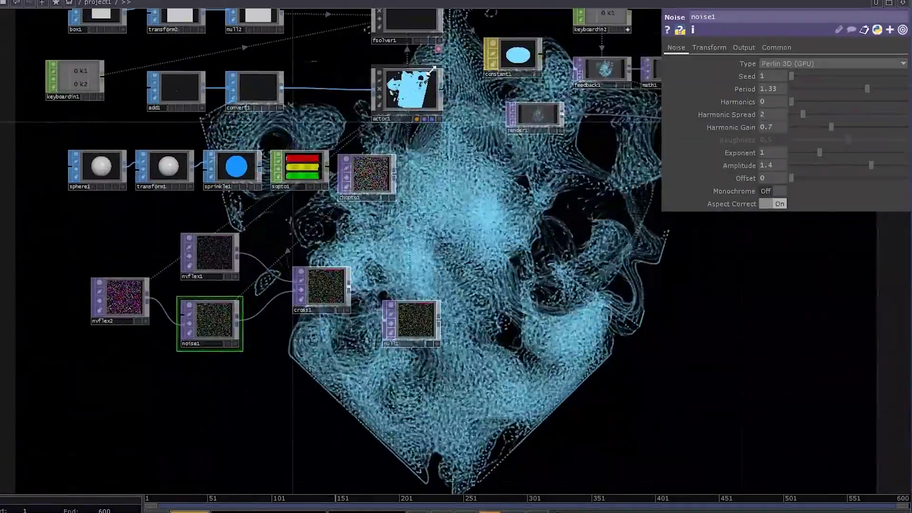
{"action": "left_click", "coordinate": [420, 84]}
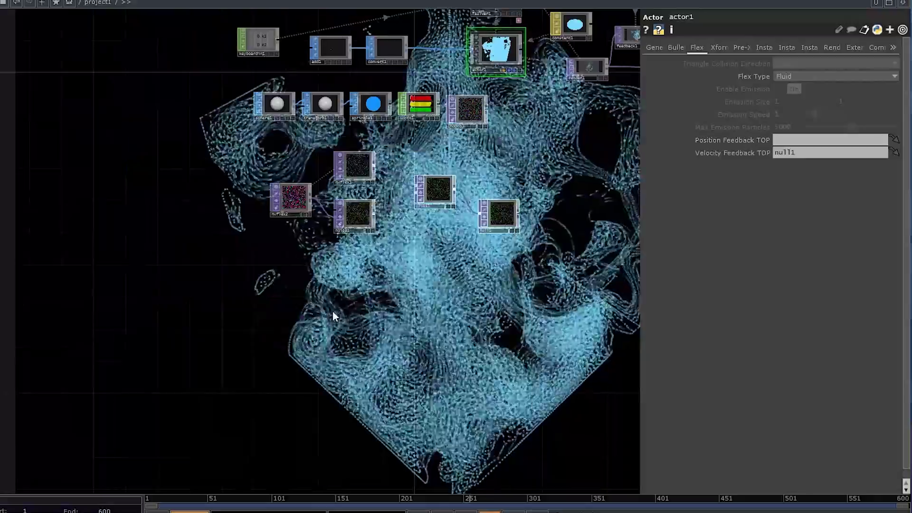
{"action": "key", "text": "Tab"}
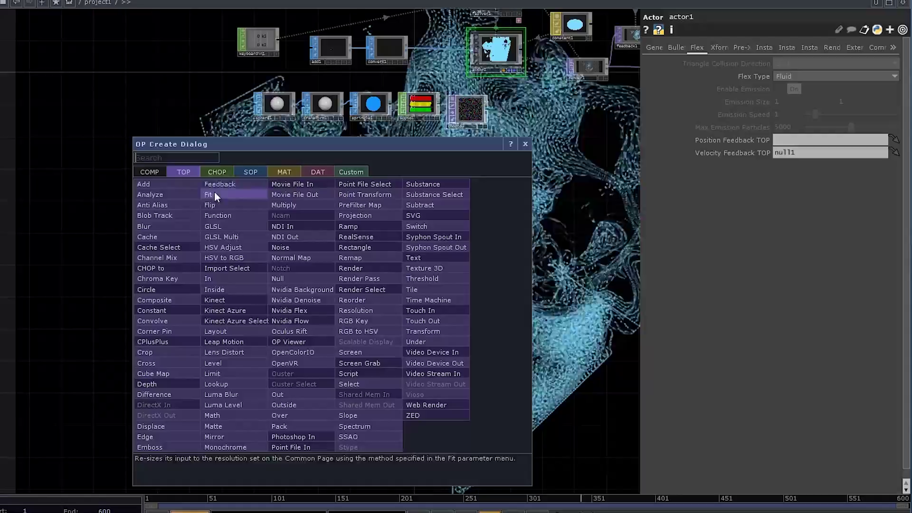
{"action": "left_click", "coordinate": [349, 384]}
{"action": "left_click", "coordinate": [287, 309]}
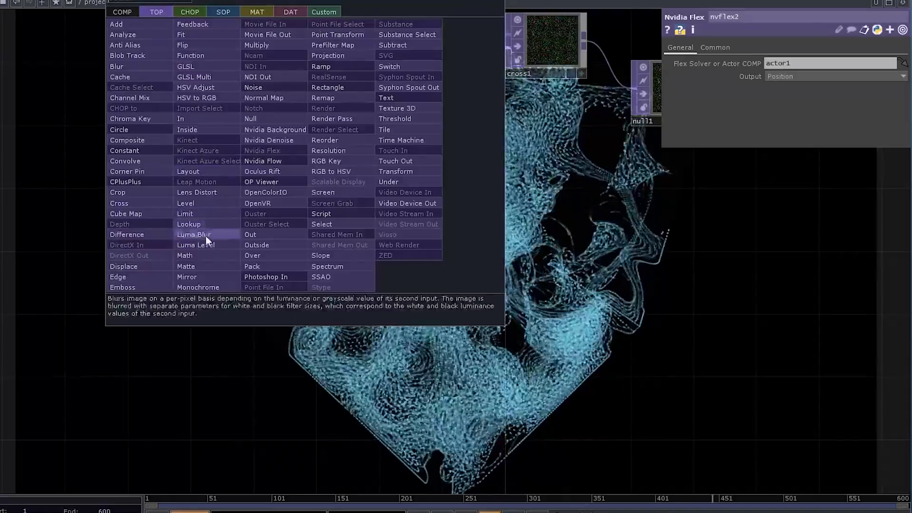
- Add a Matte TOP fed by nvflex2, ini_pos and a new Noise TOP placed below ini_pos
{"action": "left_click", "coordinate": [210, 259]}
{"action": "left_click", "coordinate": [468, 246]}
{"action": "left_click_drag", "start_coordinate": [301, 277], "coordinate": [429, 246]}
{"action": "right_click", "coordinate": [428, 255]}
{"action": "left_click", "coordinate": [384, 190]}
{"action": "left_click", "coordinate": [258, 375]}
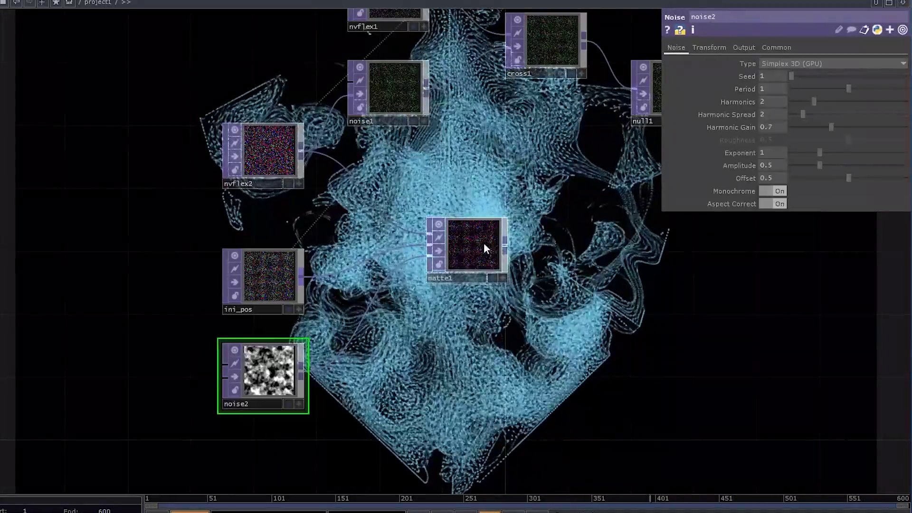
- Add a Null TOP after matte1
{"action": "key", "text": "Tab"}
{"action": "left_click", "coordinate": [458, 215]}
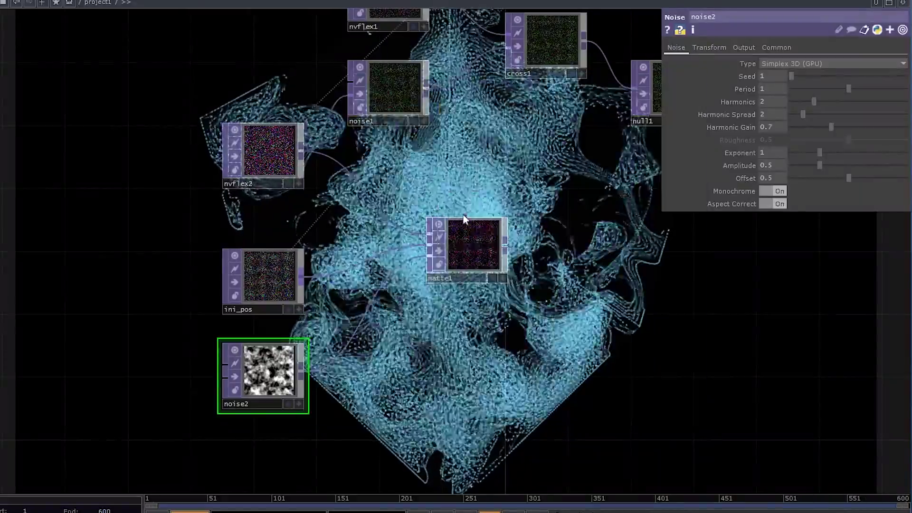
{"action": "left_click", "coordinate": [577, 249]}
{"action": "left_click_drag", "start_coordinate": [641, 297], "coordinate": [518, 335]}
- Assign null3 as actor1's Position Feedback TOP
{"action": "middle_click_drag", "start_coordinate": [518, 334], "coordinate": [527, 206]}
{"action": "scroll", "coordinate": [527, 205], "scroll_direction": "up", "scroll_amount": 1}
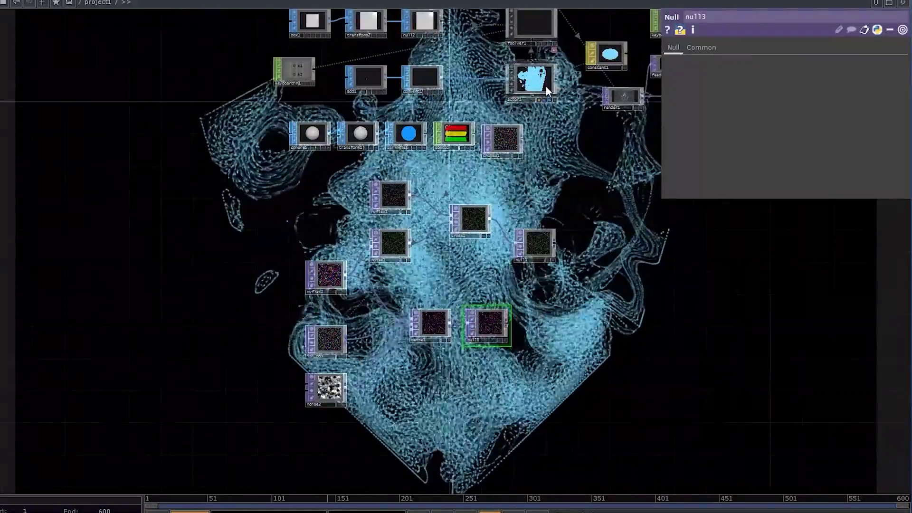
{"action": "left_click", "coordinate": [543, 85]}
{"action": "left_click_drag", "start_coordinate": [483, 323], "coordinate": [785, 142]}
- Set noise2's Amplitude to 1.56, Offset to 0 and Exponent to 0 for a hard-edged matte
{"action": "scroll", "coordinate": [529, 363], "scroll_direction": "up", "scroll_amount": 2}
{"action": "left_click_drag", "start_coordinate": [382, 376], "coordinate": [402, 349]}
{"action": "scroll", "coordinate": [402, 351], "scroll_direction": "up", "scroll_amount": 2}
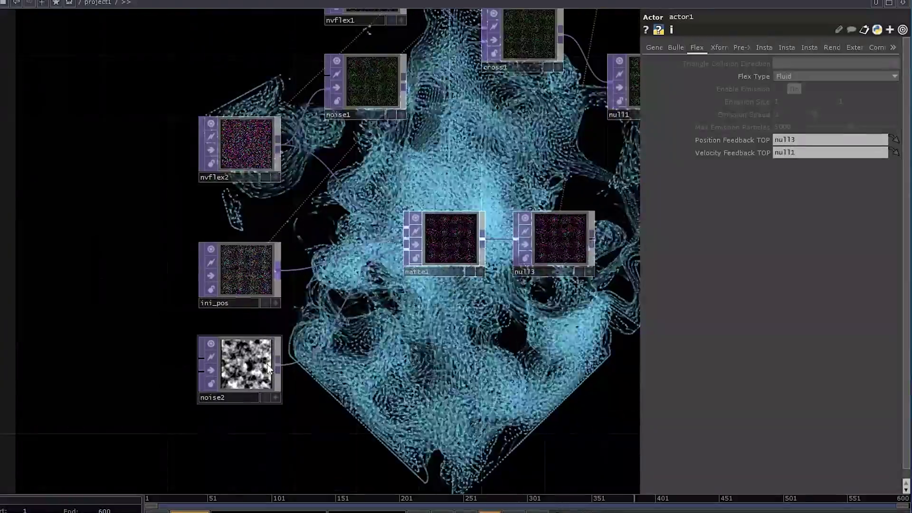
{"action": "left_click", "coordinate": [455, 247]}
{"action": "left_click", "coordinate": [774, 76]}
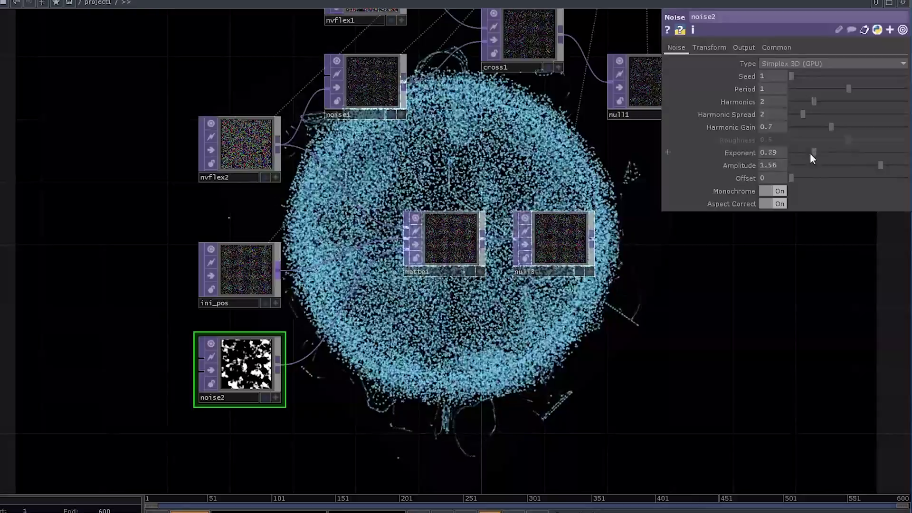
{"action": "left_click_drag", "start_coordinate": [810, 153], "coordinate": [662, 158]}
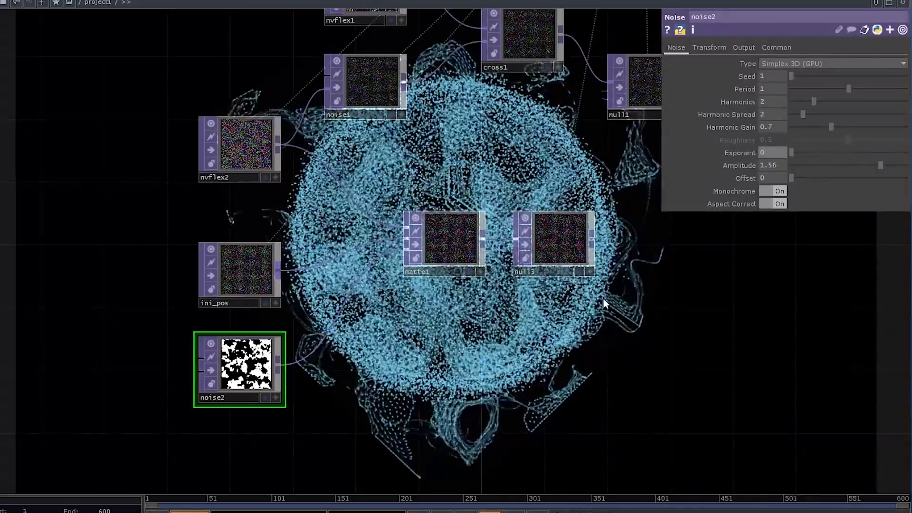
- Set noise2's Amplitude to 1.1, animate its Z Translate and adjust its Period
{"action": "left_click_drag", "start_coordinate": [673, 322], "coordinate": [539, 233]}
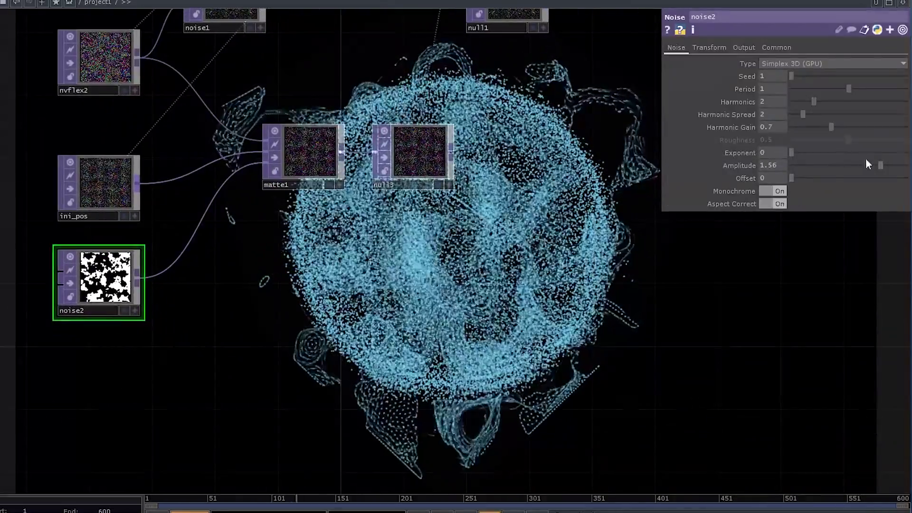
{"action": "left_click_drag", "start_coordinate": [865, 165], "coordinate": [812, 177]}
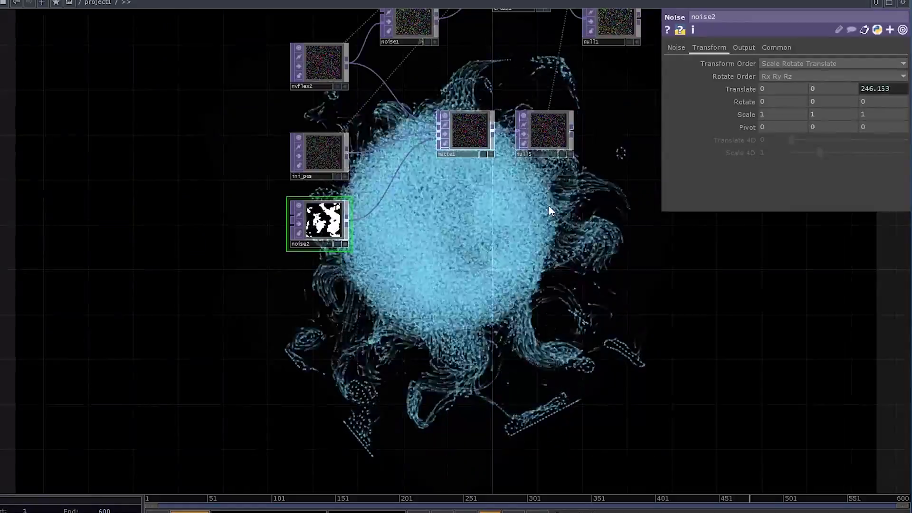
{"action": "left_click_drag", "start_coordinate": [503, 258], "coordinate": [365, 216]}
{"action": "left_click", "coordinate": [676, 48]}
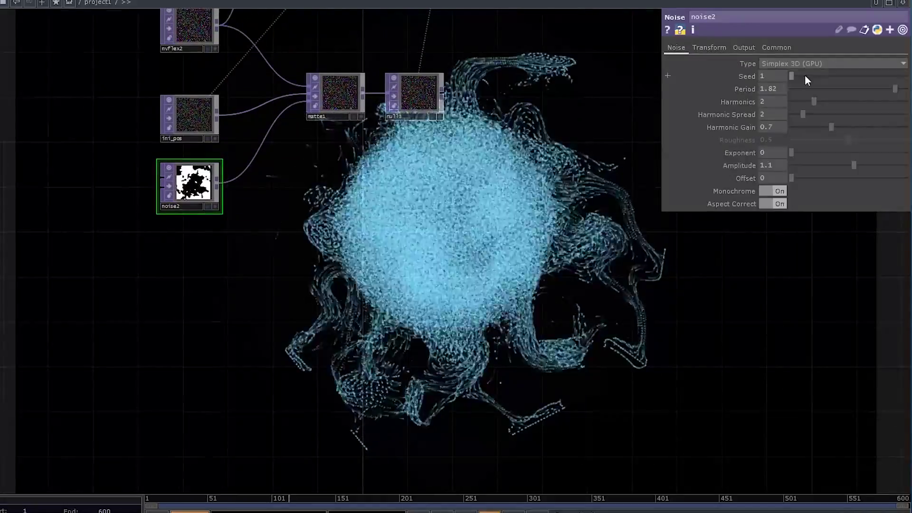
{"action": "left_click_drag", "start_coordinate": [802, 88], "coordinate": [757, 92]}
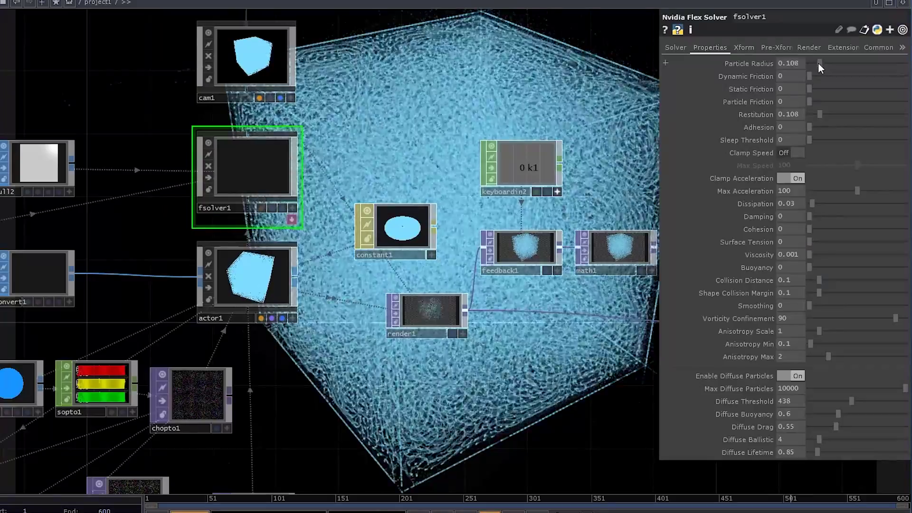
- Set fsolver1's Particle Radius to 0.036
{"action": "left_click_drag", "start_coordinate": [811, 62], "coordinate": [812, 62]}
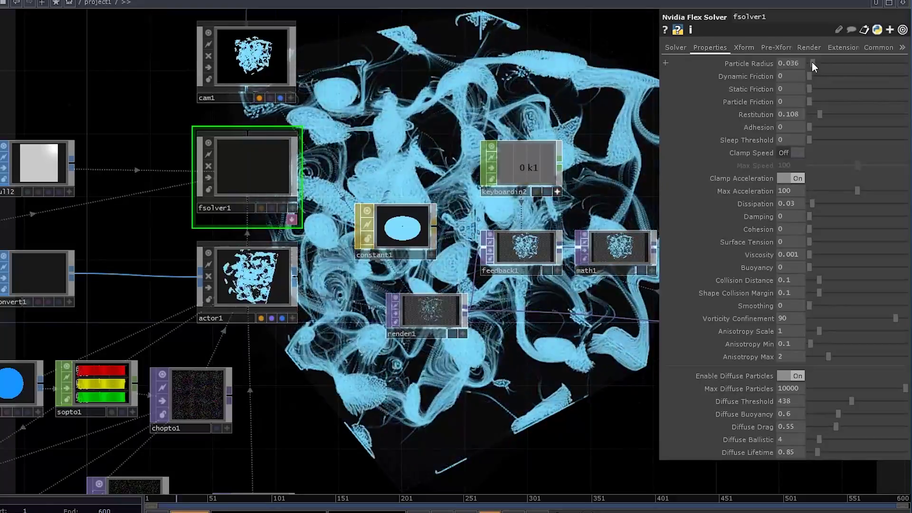
- Set fsolver1's Particle Radius to 0.06 and its Cohesion to 1
{"action": "left_click_drag", "start_coordinate": [570, 319], "coordinate": [418, 100]}
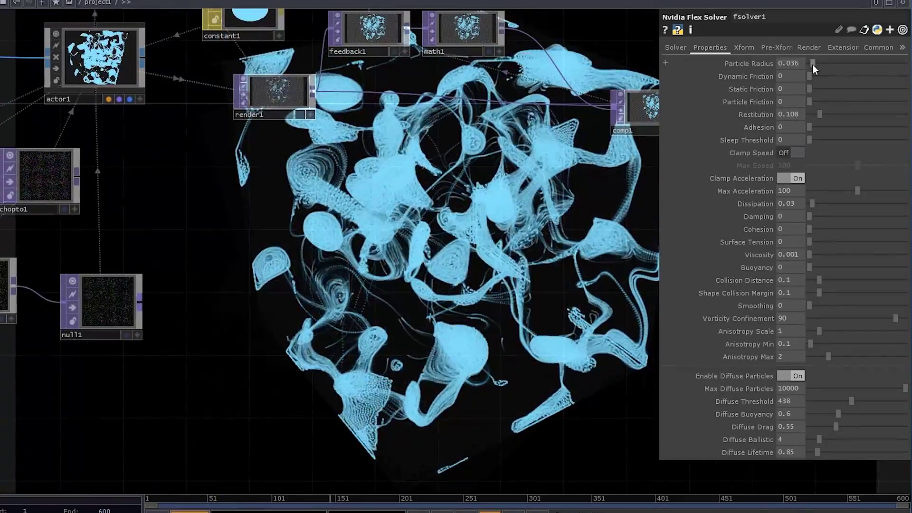
{"action": "left_click_drag", "start_coordinate": [814, 61], "coordinate": [815, 64]}
{"action": "left_click_drag", "start_coordinate": [812, 230], "coordinate": [909, 230]}
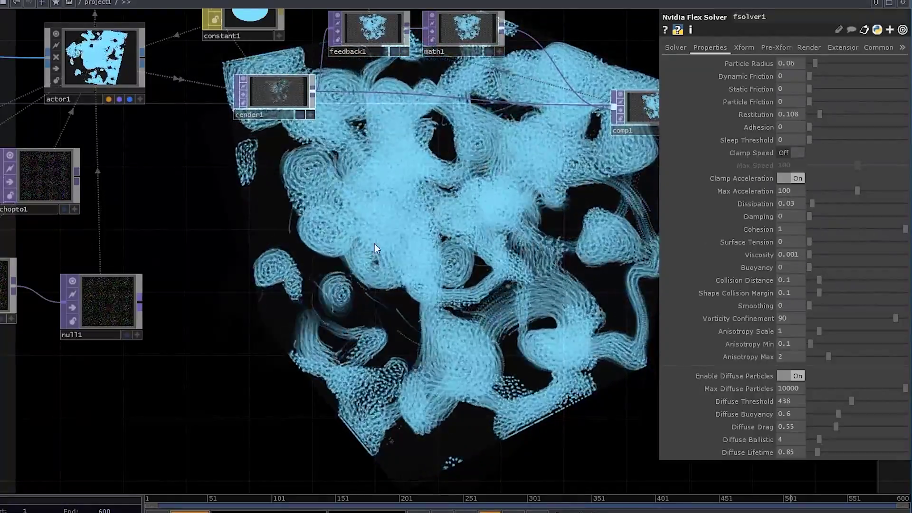
- Lower the Cross value of cross1 to 0.924 to mix some of the first input back into the velocities
{"action": "scroll", "coordinate": [374, 244], "scroll_direction": "down", "scroll_amount": 6}
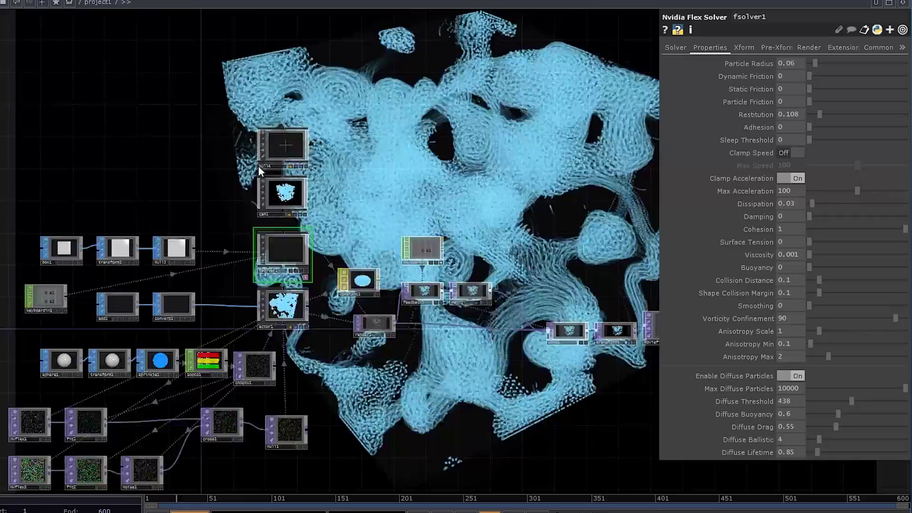
{"action": "scroll", "coordinate": [258, 166], "scroll_direction": "up", "scroll_amount": 5}
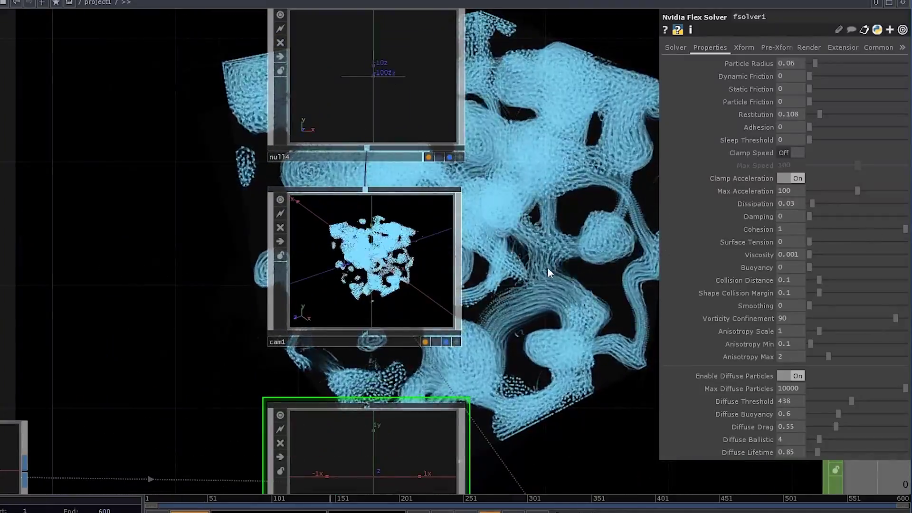
{"action": "scroll", "coordinate": [464, 179], "scroll_direction": "down", "scroll_amount": 6}
{"action": "scroll", "coordinate": [332, 247], "scroll_direction": "up", "scroll_amount": 6}
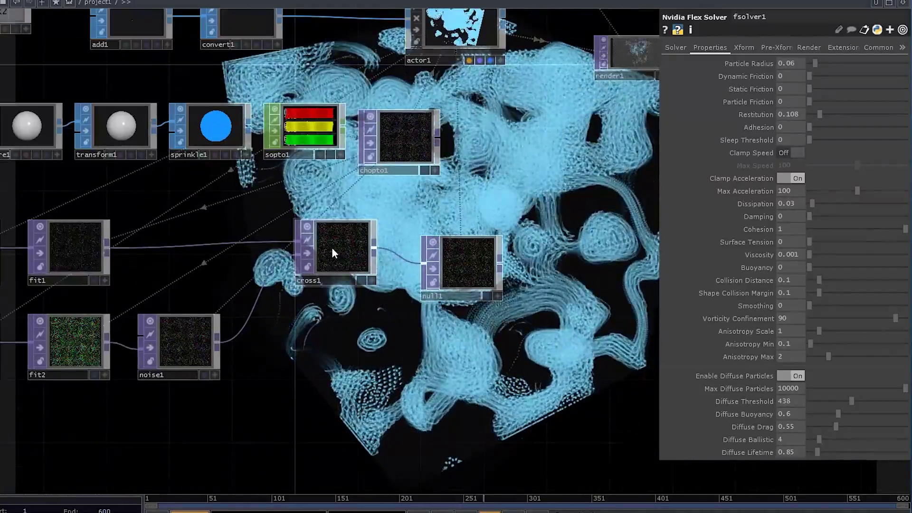
{"action": "left_click", "coordinate": [339, 255]}
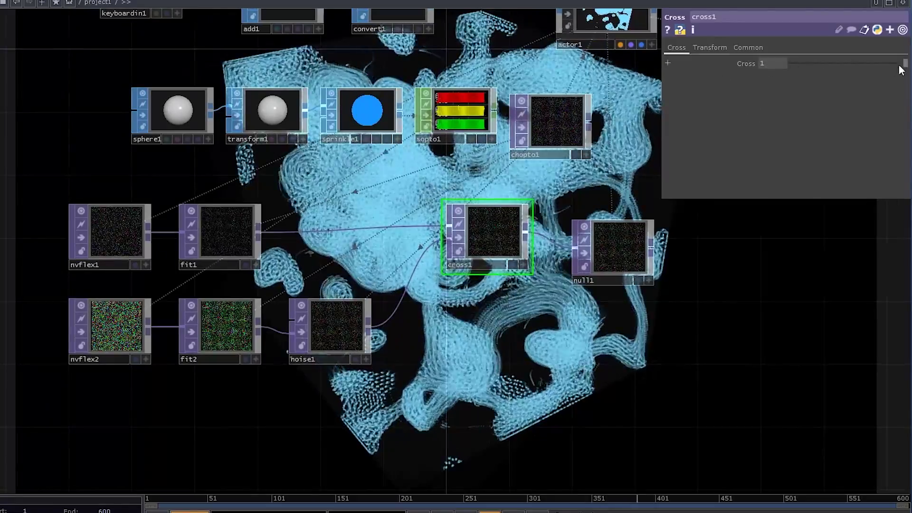
{"action": "left_click_drag", "start_coordinate": [899, 65], "coordinate": [878, 62]}
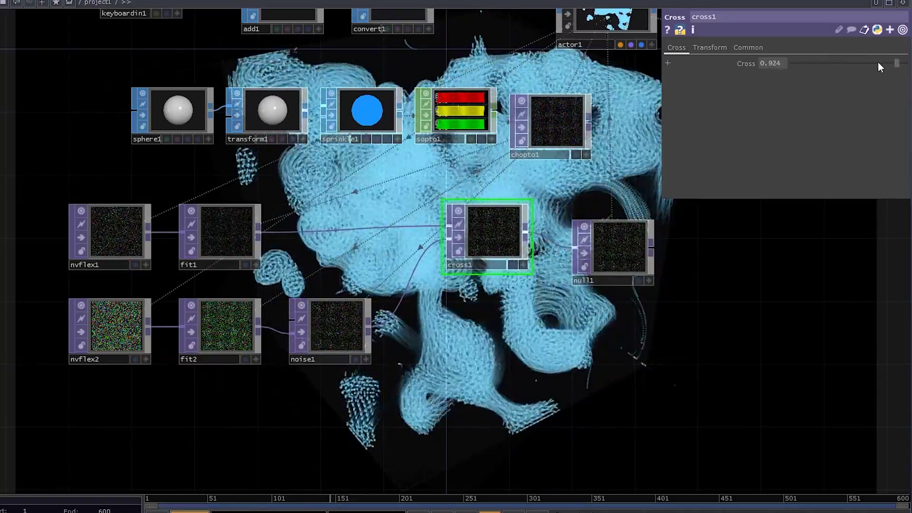
- Make cam1's viewer active, tumble the camera to a new angle on the fluid, and deactivate the viewer
{"action": "scroll", "coordinate": [446, 395], "scroll_direction": "down", "scroll_amount": 8}
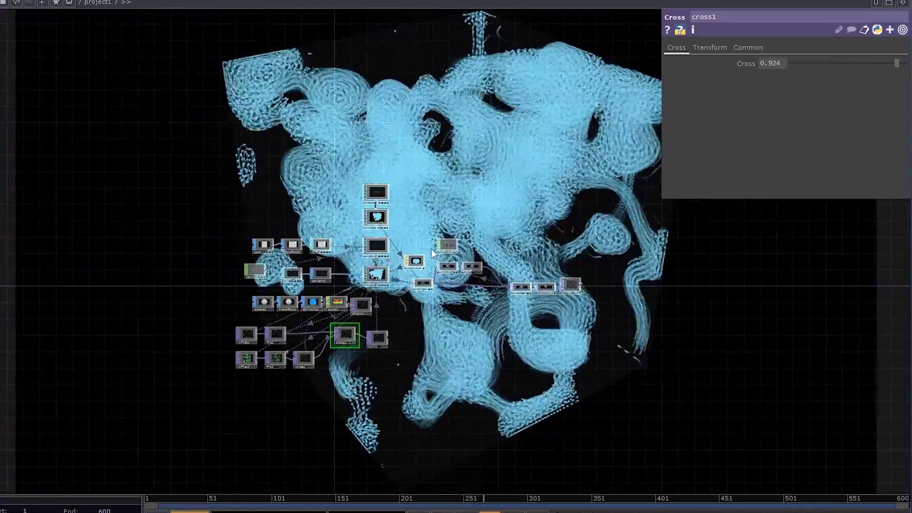
{"action": "scroll", "coordinate": [431, 249], "scroll_direction": "up", "scroll_amount": 15}
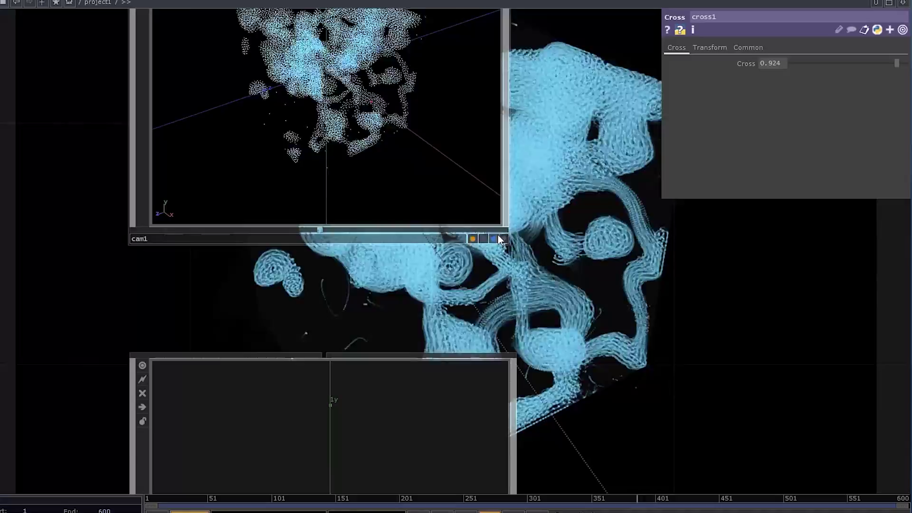
{"action": "left_click", "coordinate": [501, 239]}
{"action": "left_click_drag", "start_coordinate": [407, 136], "coordinate": [454, 214]}
{"action": "left_click", "coordinate": [504, 239]}
{"action": "left_click_drag", "start_coordinate": [525, 187], "coordinate": [414, 61]}
{"action": "scroll", "coordinate": [414, 61], "scroll_direction": "down", "scroll_amount": 8}
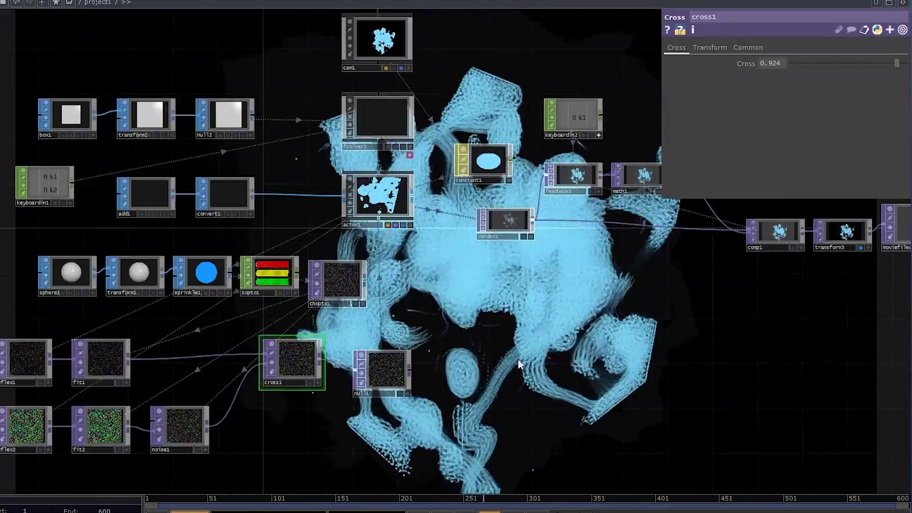